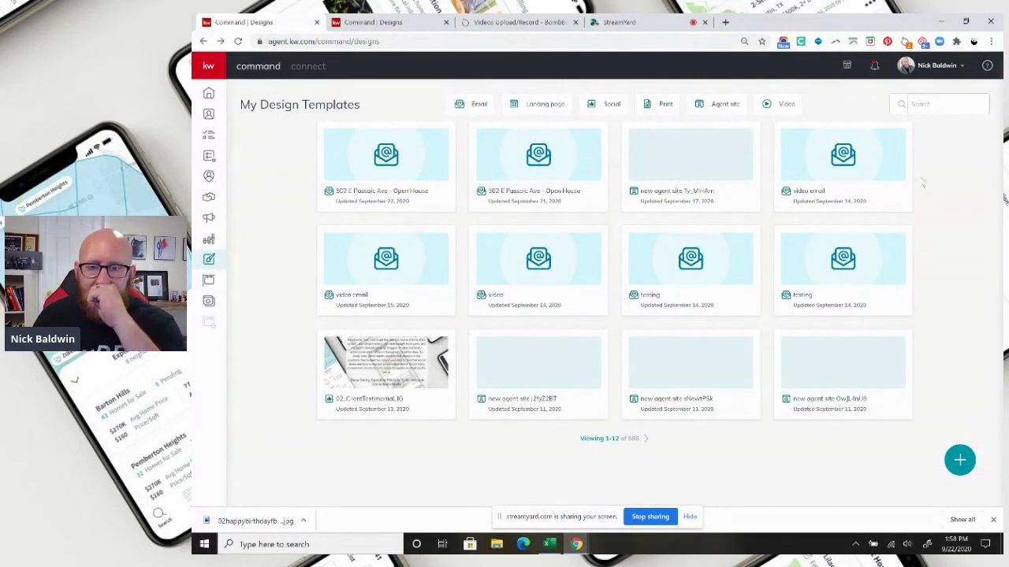
- Dismiss the sharing notice and start a new email design from the Happy Birthday template
left_click(690, 517)
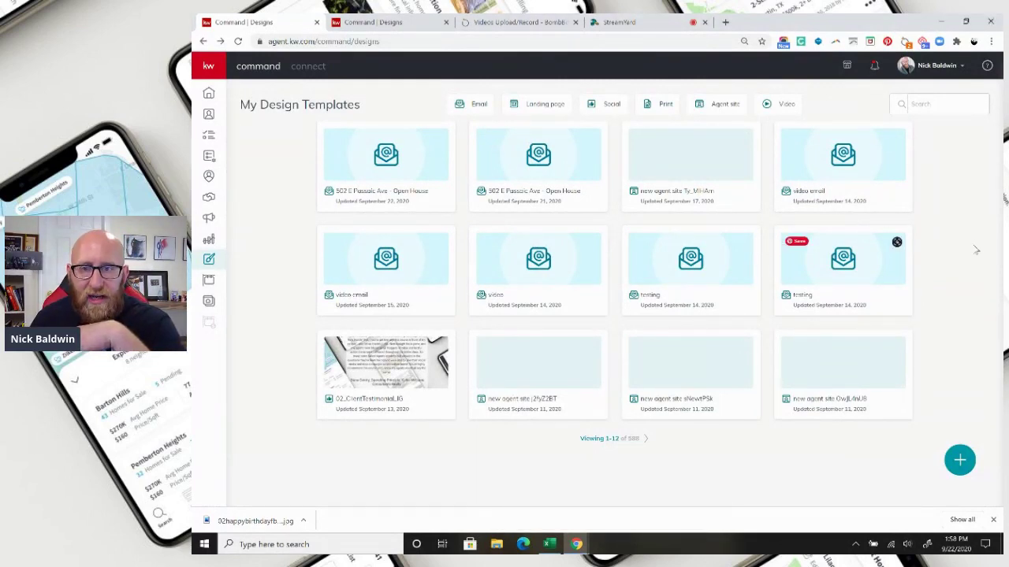
left_click(960, 461)
left_click(708, 390)
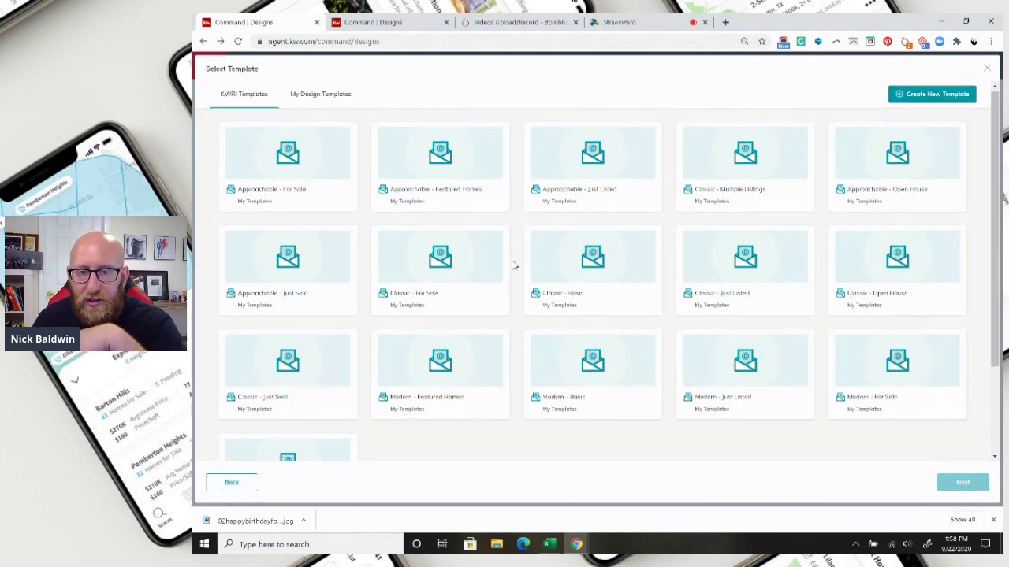
scroll(514, 264, "down", 3)
left_click(592, 437)
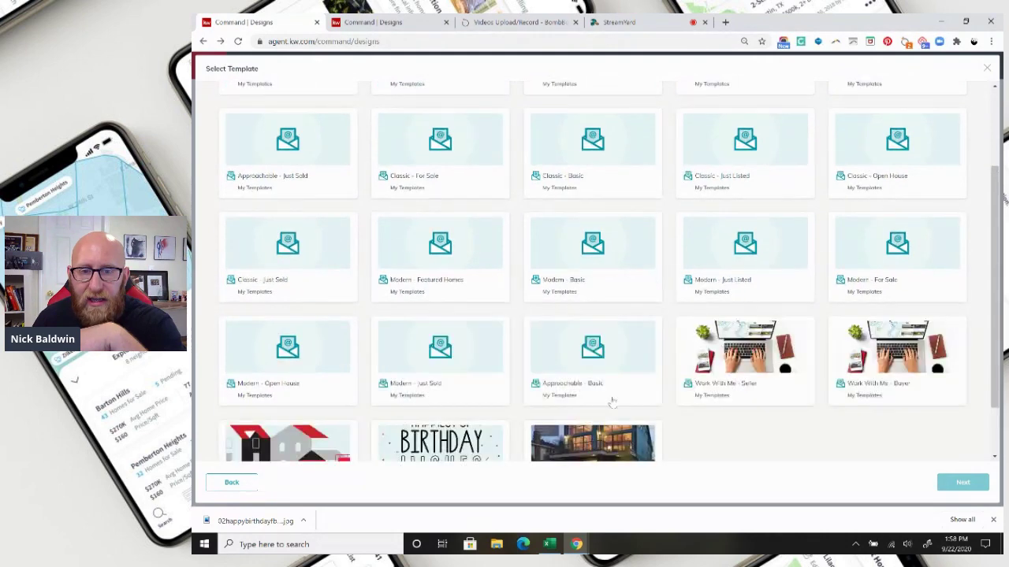
scroll(569, 447, "down", 2)
left_click(449, 402)
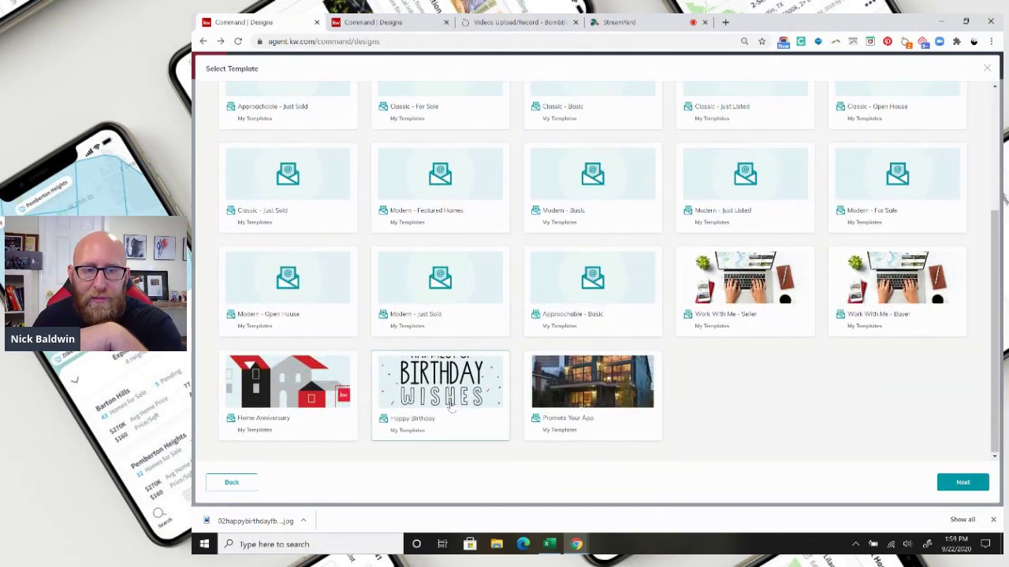
left_click(959, 482)
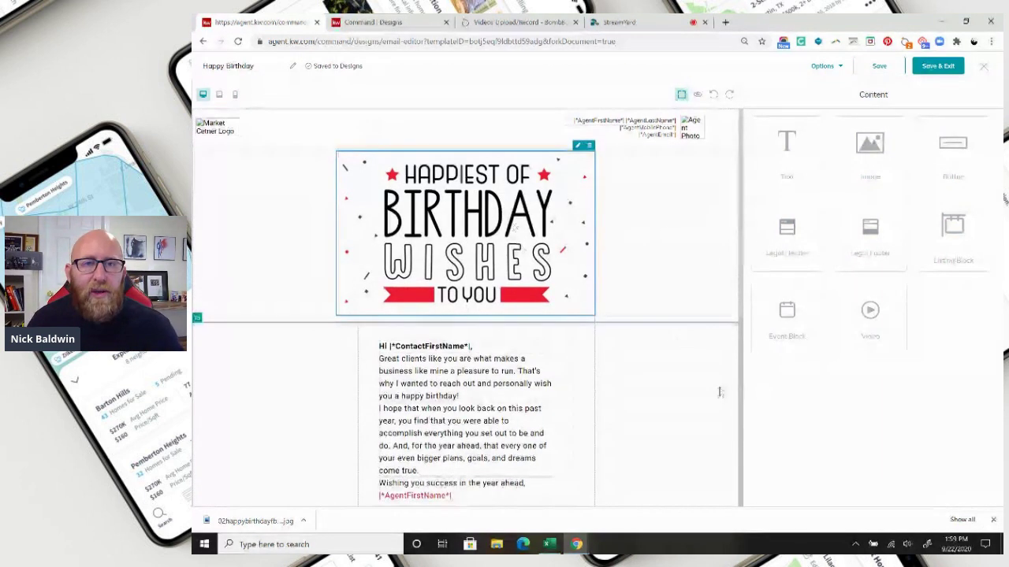
- Delete the 'Great clients' thank-you paragraph and drop a new Text block below the Hi greeting
scroll(478, 337, "down", 1)
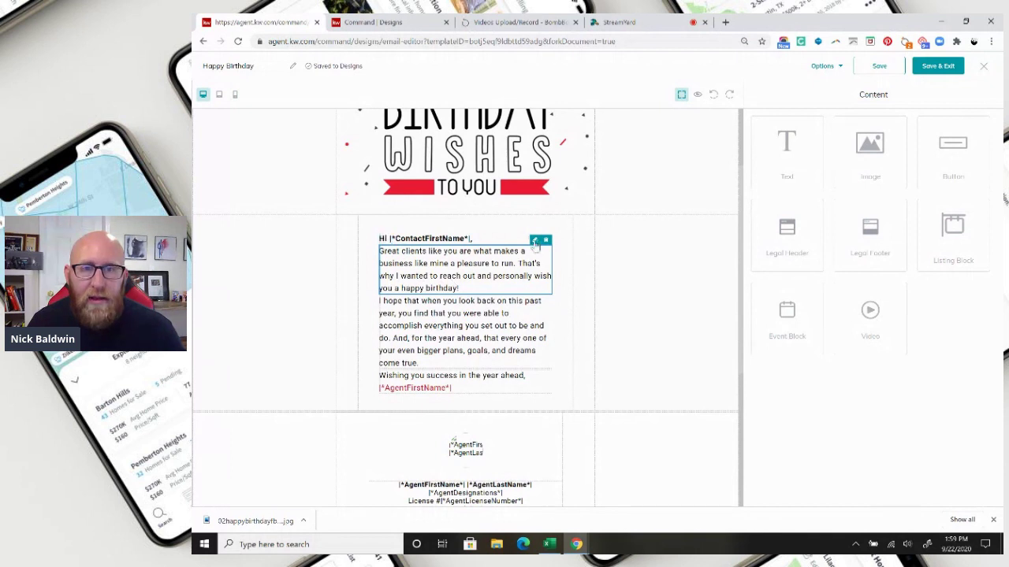
left_click(535, 242)
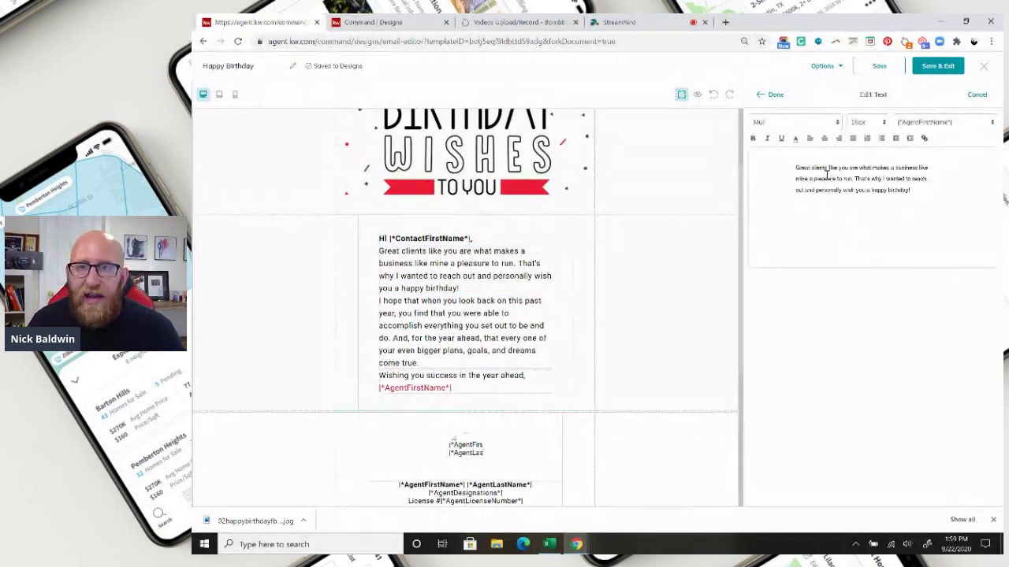
left_click(771, 94)
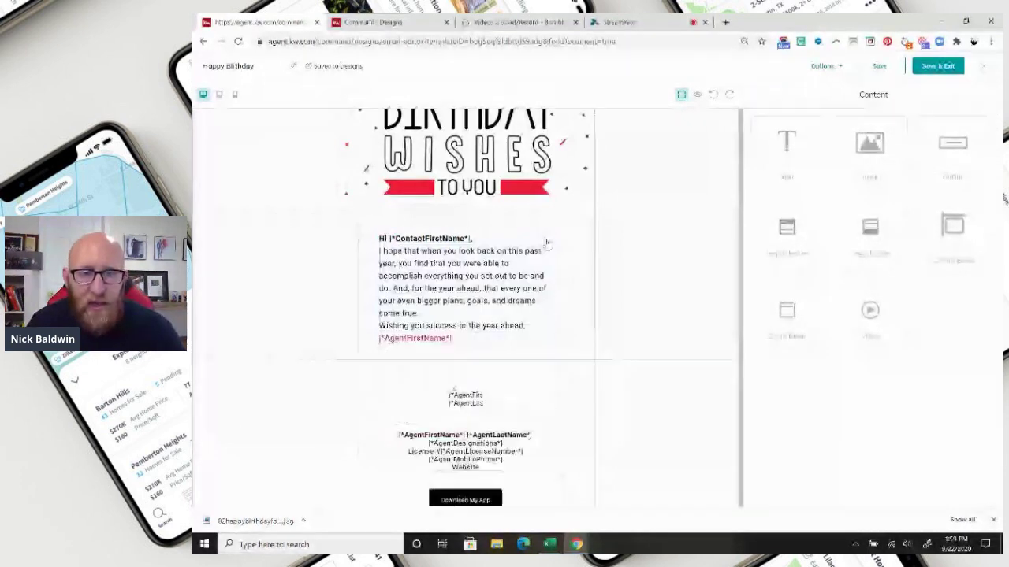
left_click_drag(792, 166, 484, 342)
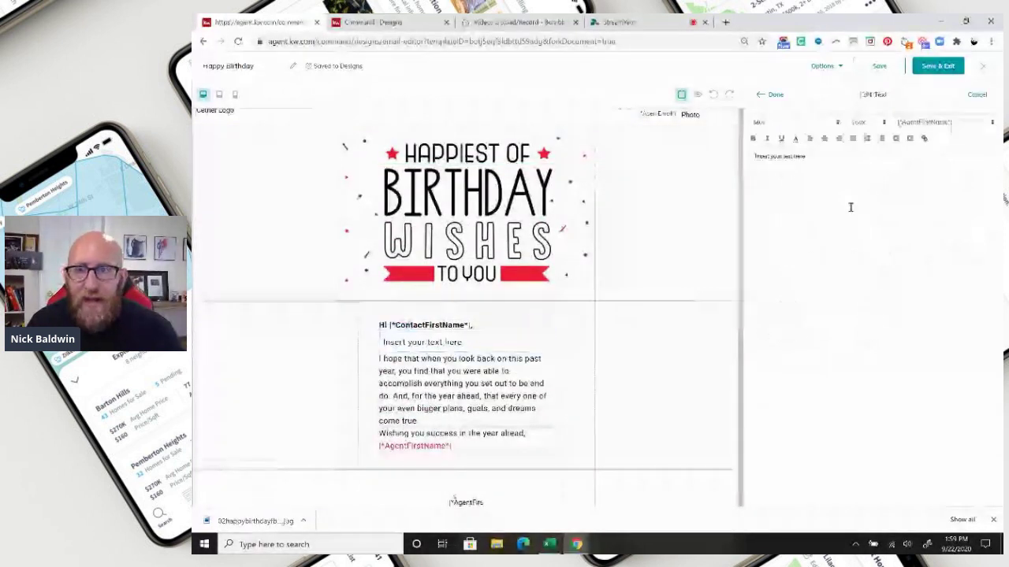
- Replace the new block's placeholder text with 'Happy Birthday!'
triple_click(817, 168)
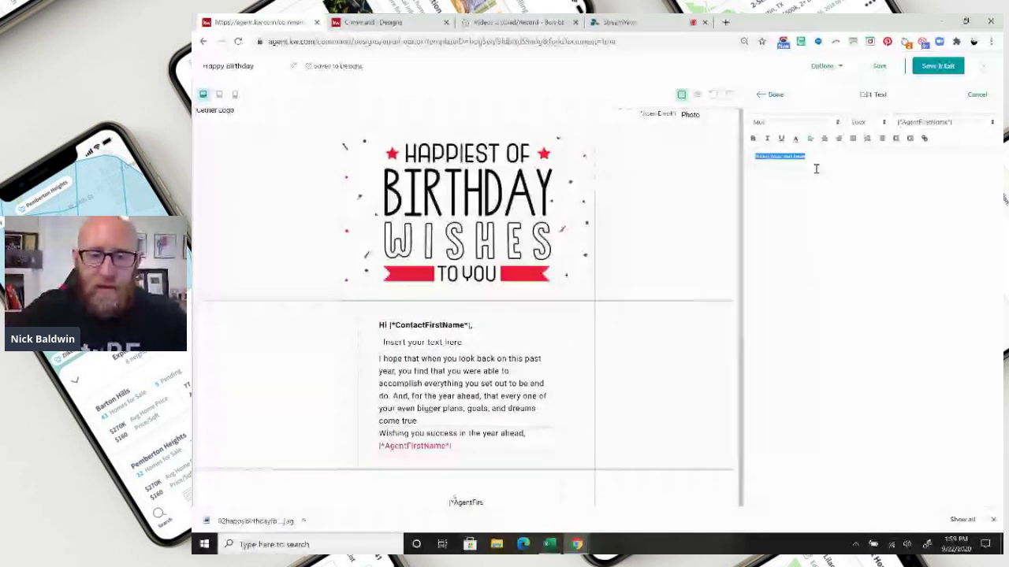
type("Happy Birth")
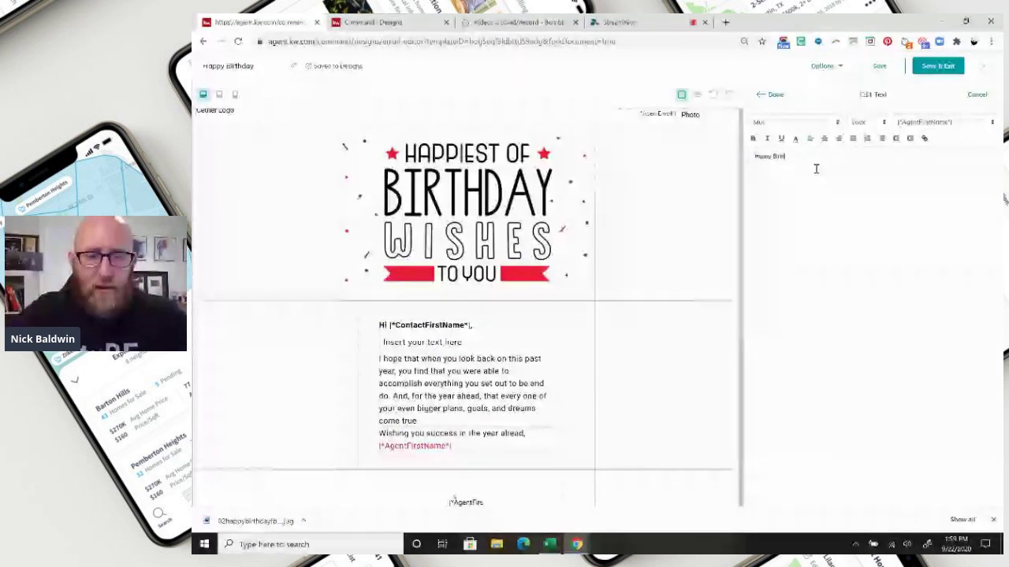
type("d")
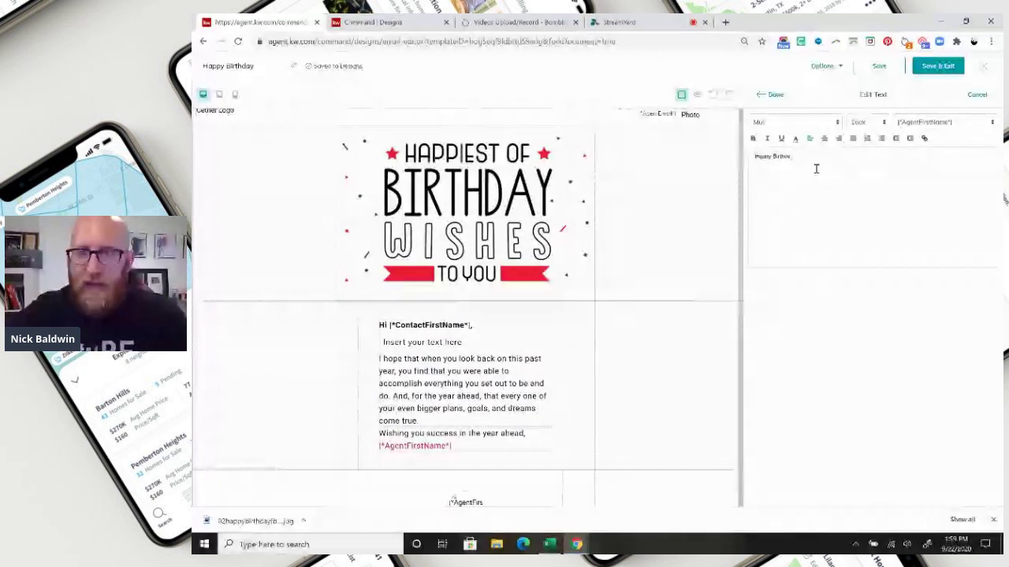
type("ay!")
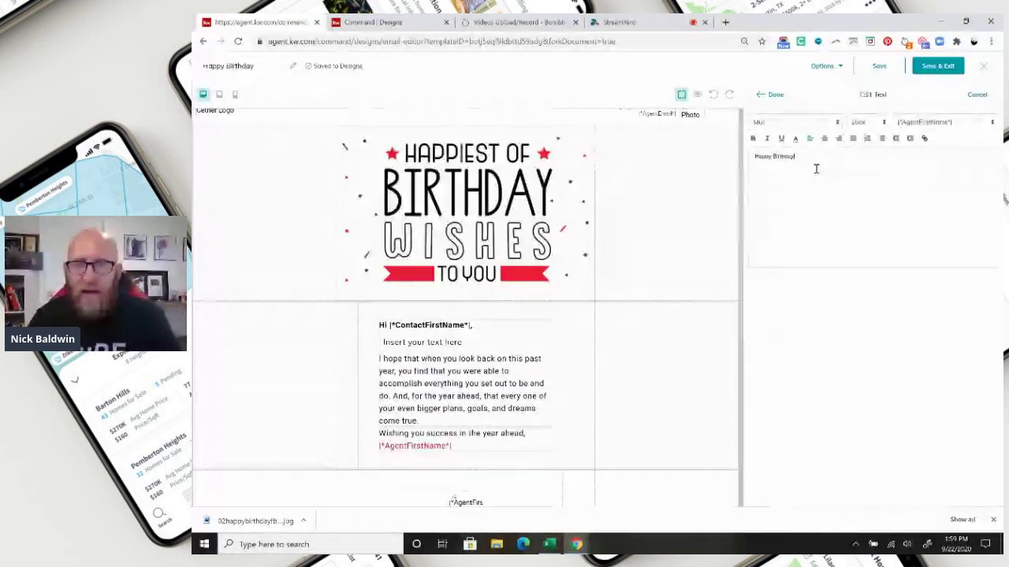
left_click(770, 94)
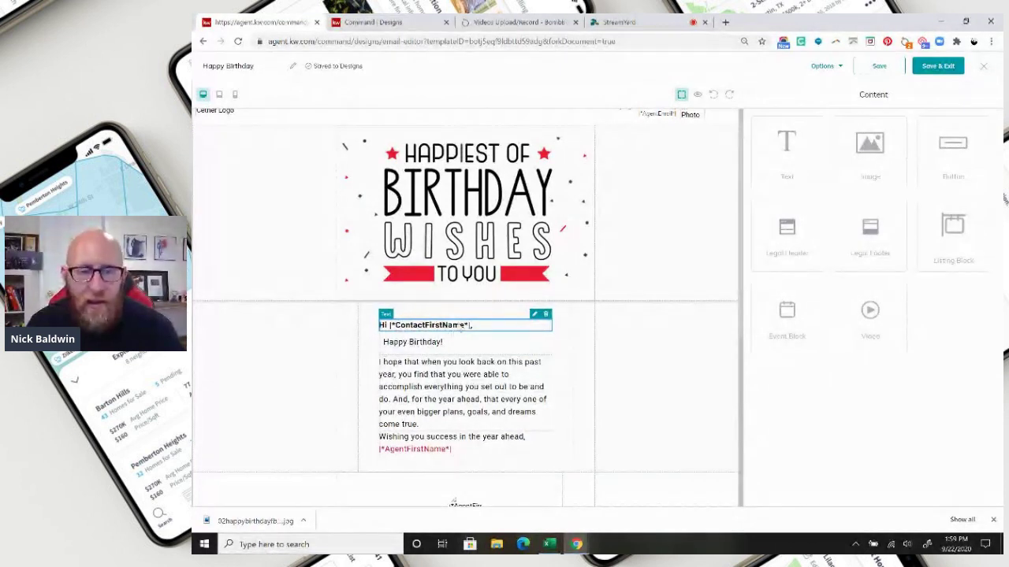
- Review the agent merge fields in the greeting line's text settings without changing anything
left_click(535, 315)
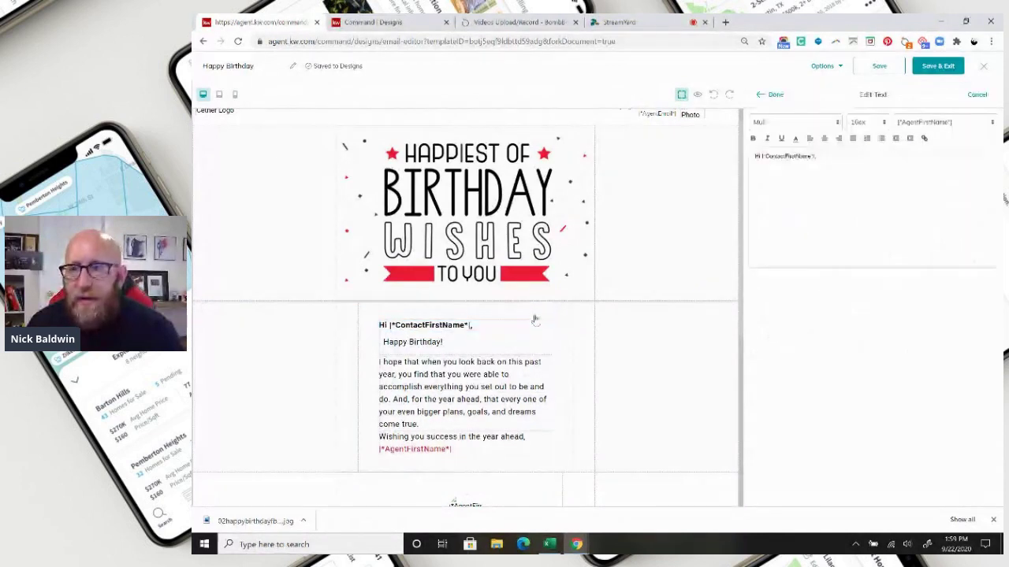
left_click(960, 125)
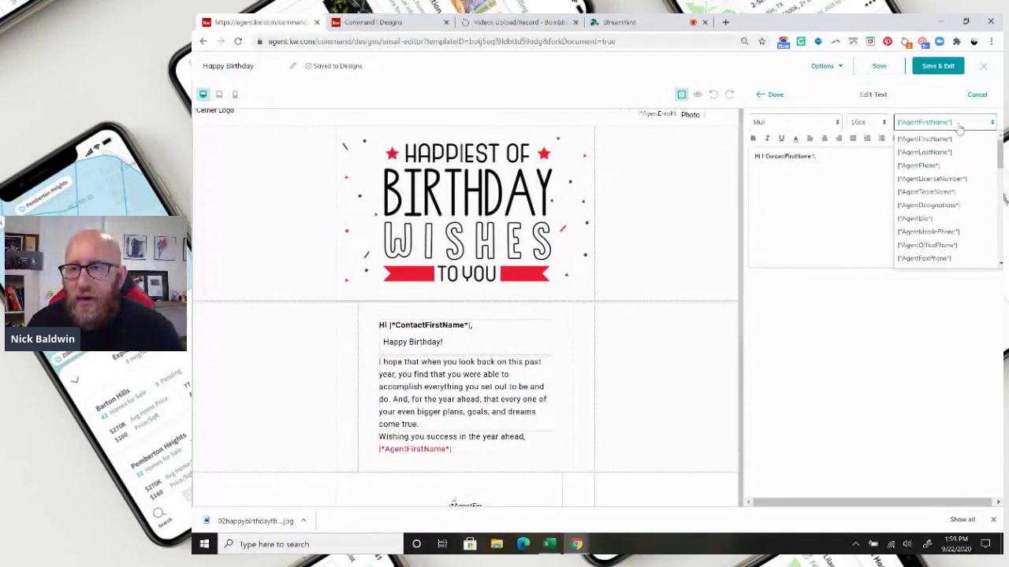
left_click(958, 128)
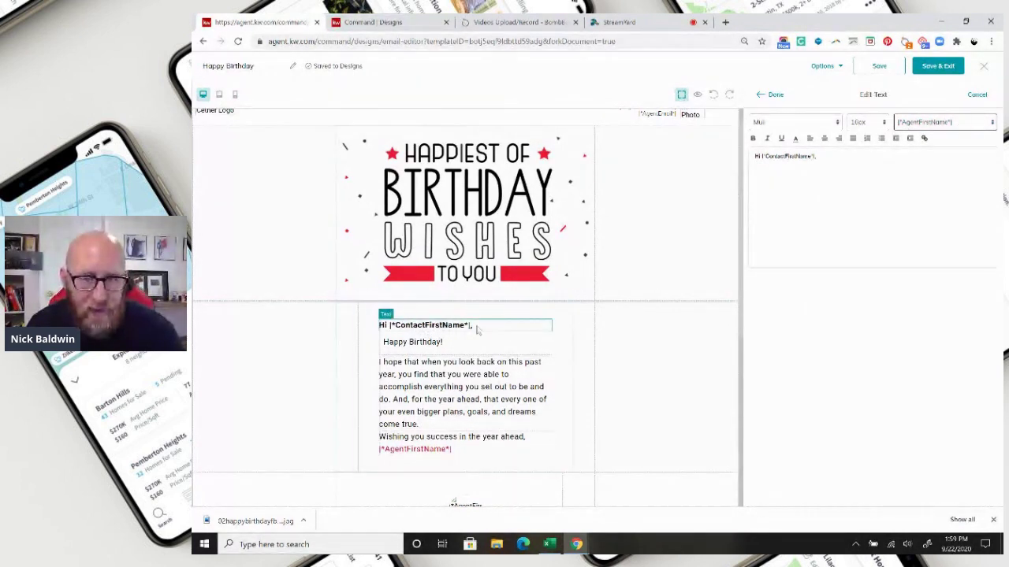
- Select the birthday paragraph, the sign-off text and the whole message section in turn
left_click(465, 400)
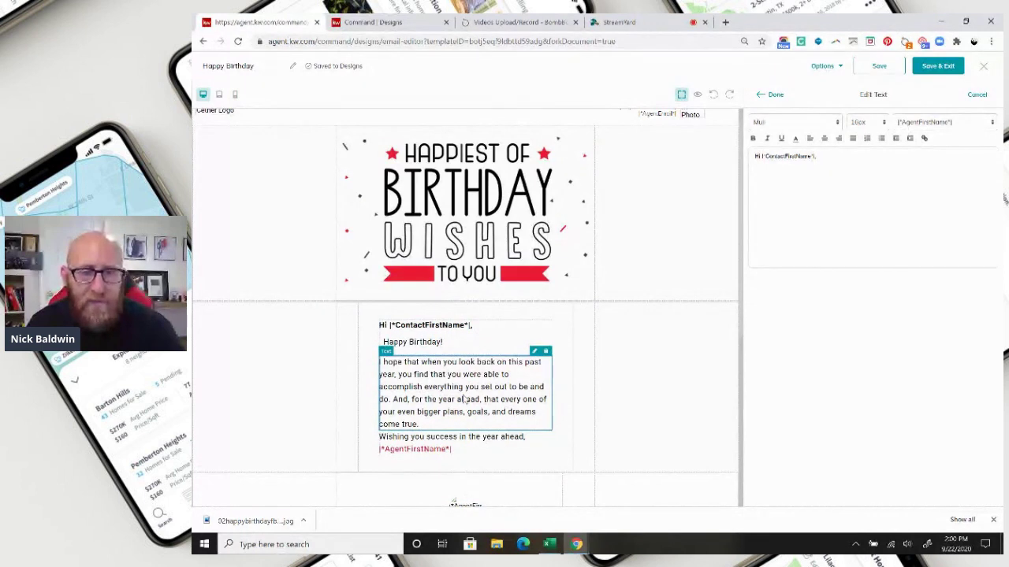
left_click(427, 451)
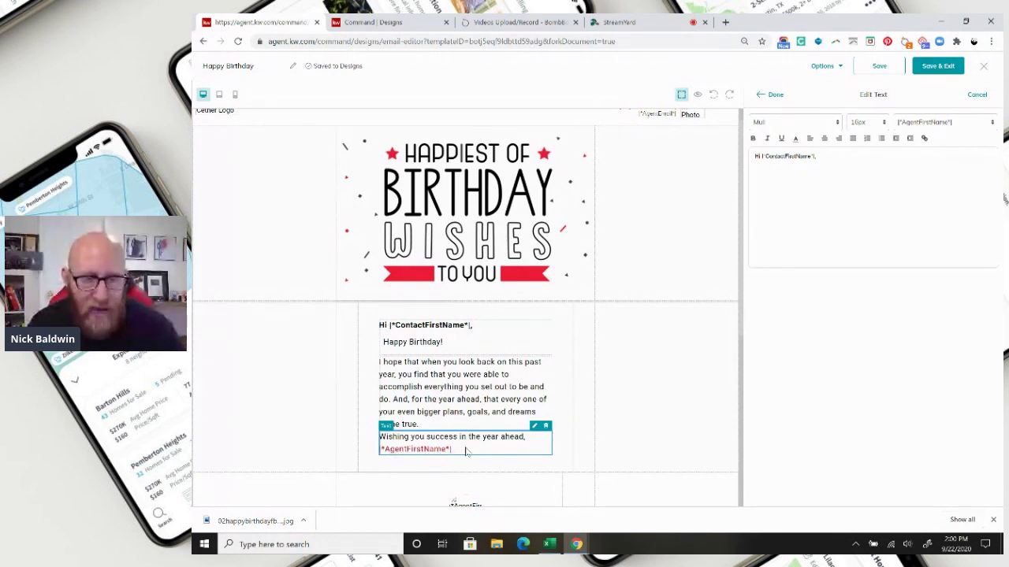
left_click(635, 410)
scroll(552, 426, "down", 1)
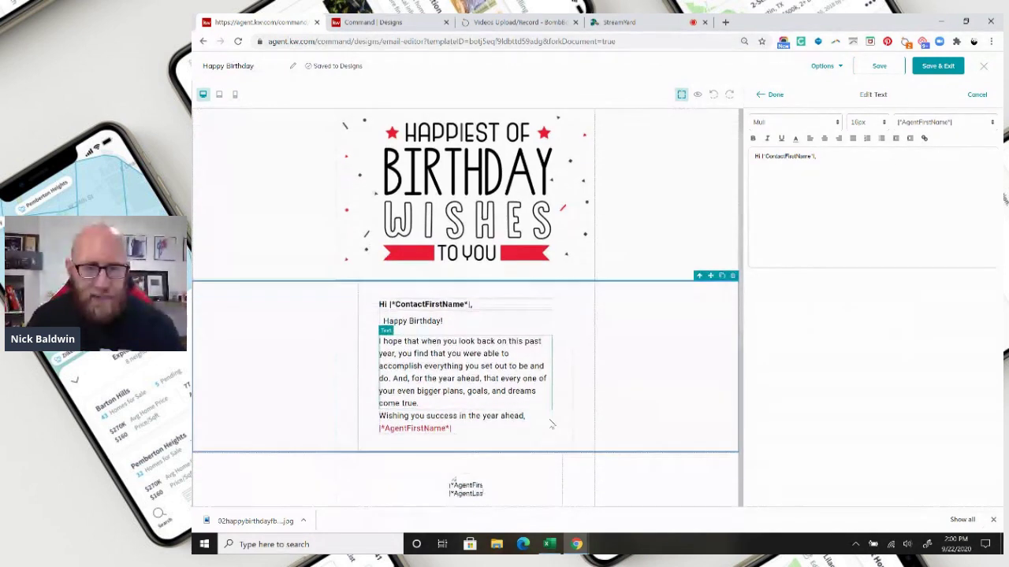
scroll(583, 418, "down", 1)
scroll(610, 420, "up", 2)
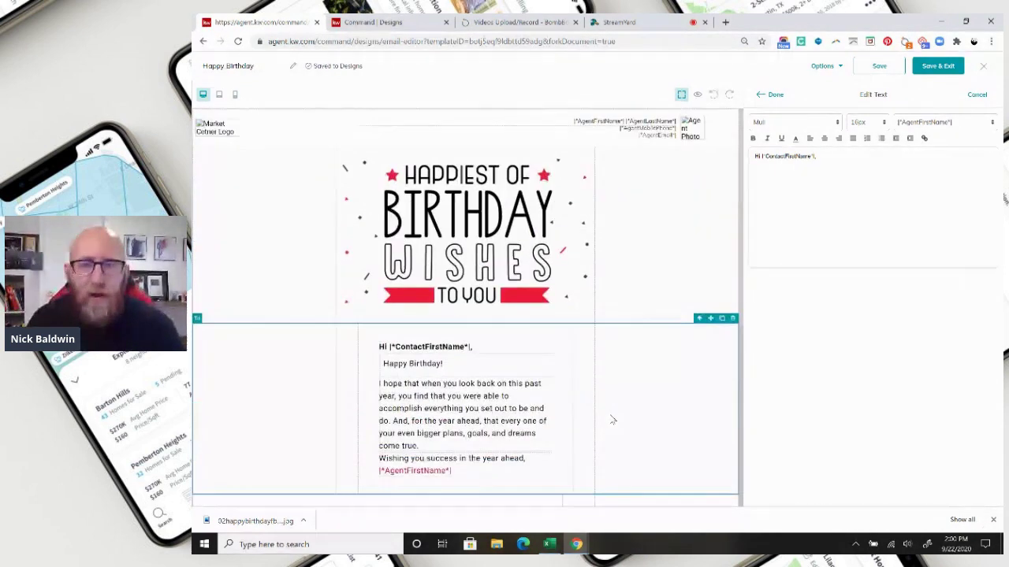
- Place a Video block under the greeting line, then switch to the BombBomb Videos page
left_click(772, 94)
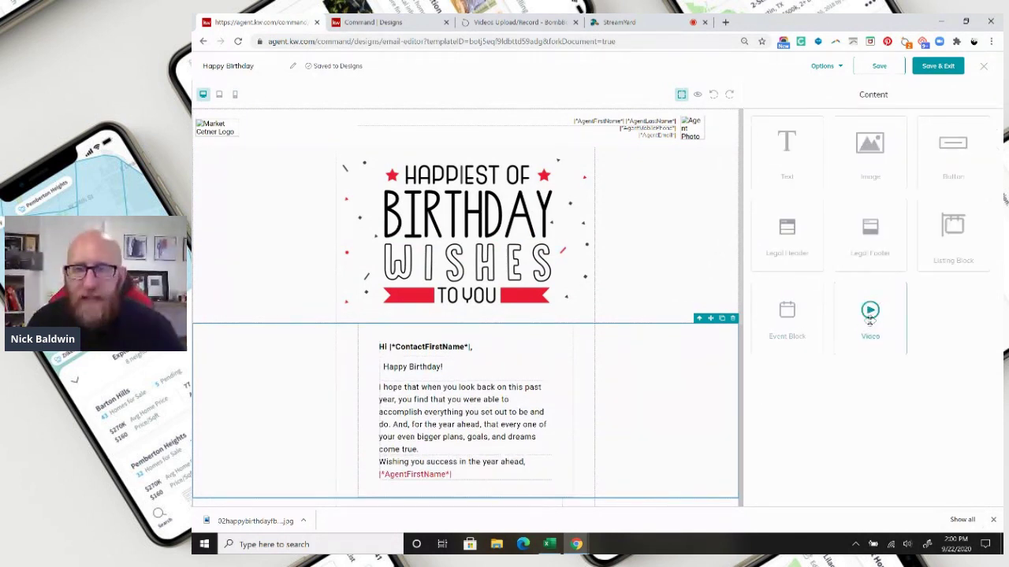
left_click_drag(871, 318, 443, 360)
scroll(631, 433, "down", 3)
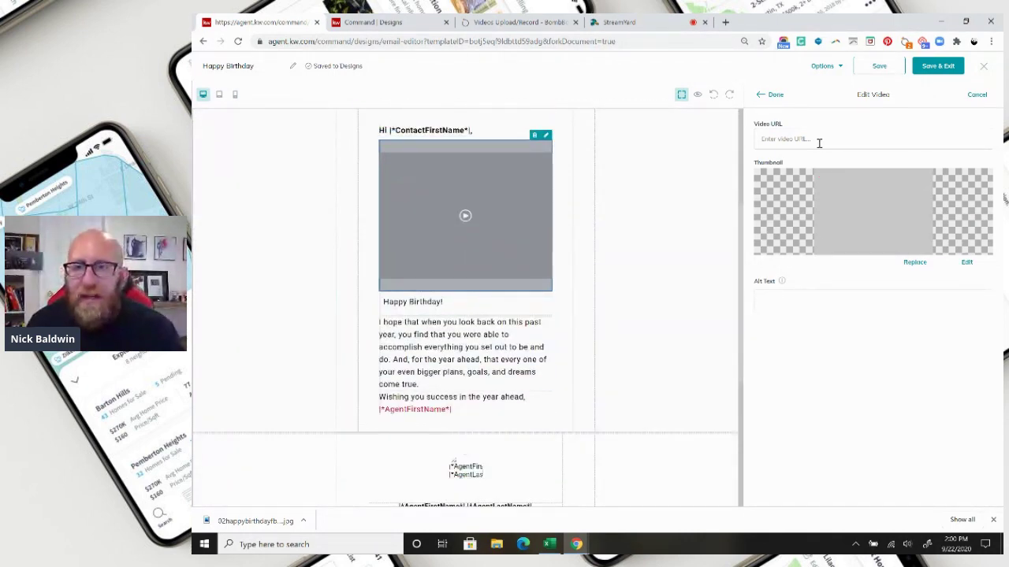
left_click(491, 23)
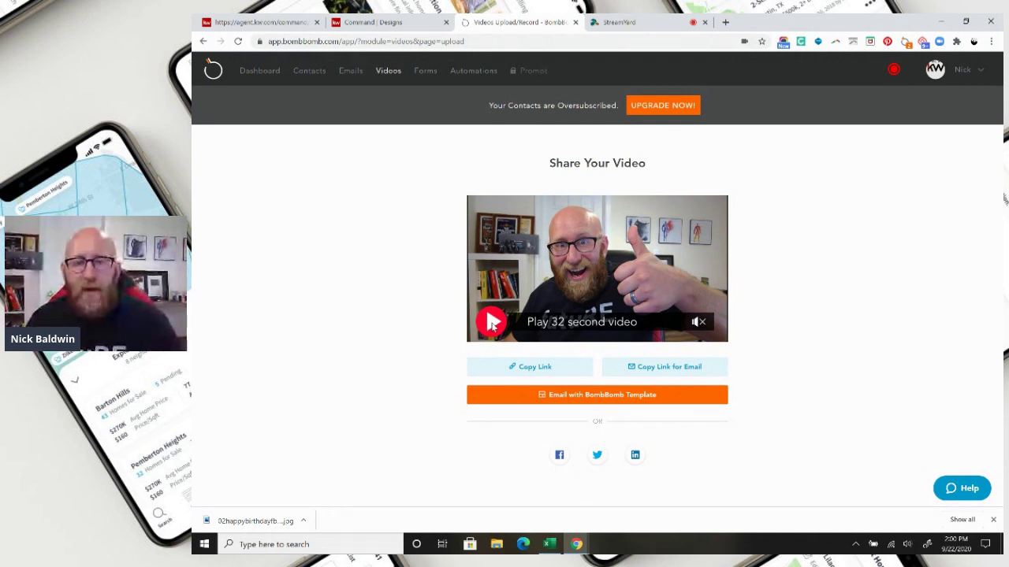
- Preview the recorded BombBomb video, copy its share link, and return to KW Command
left_click(492, 322)
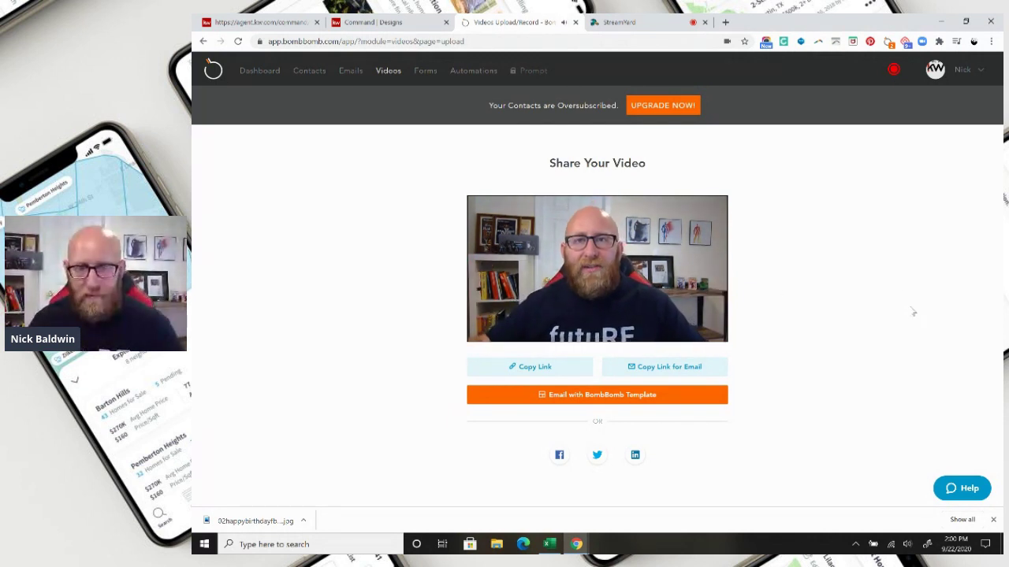
mouse_move(495, 327)
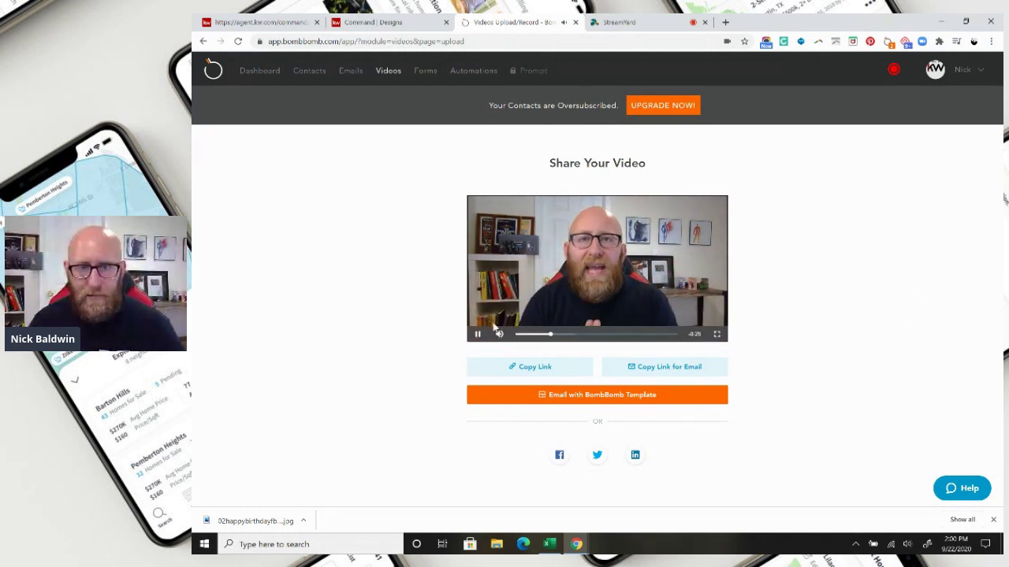
left_click(478, 334)
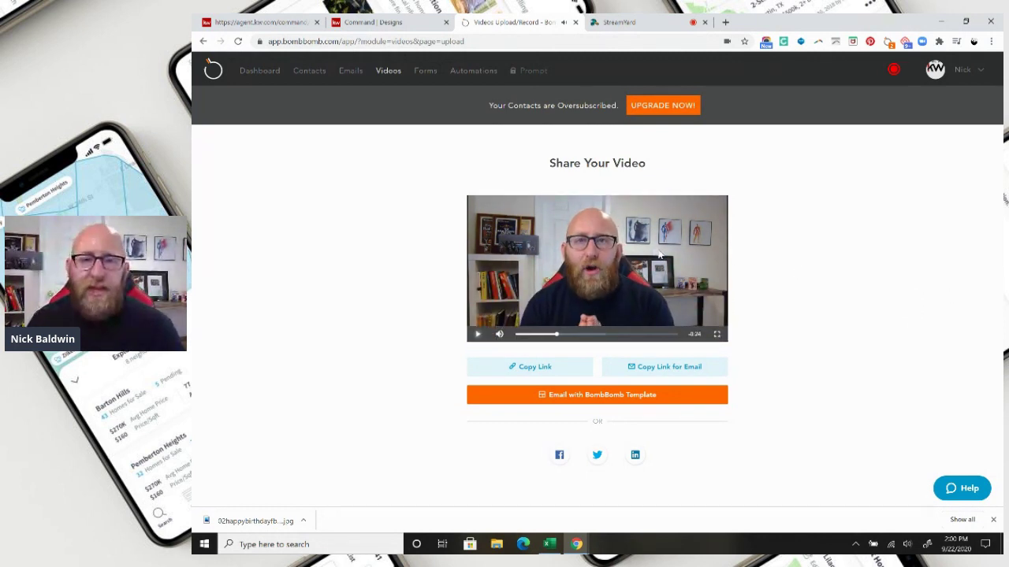
left_click(535, 367)
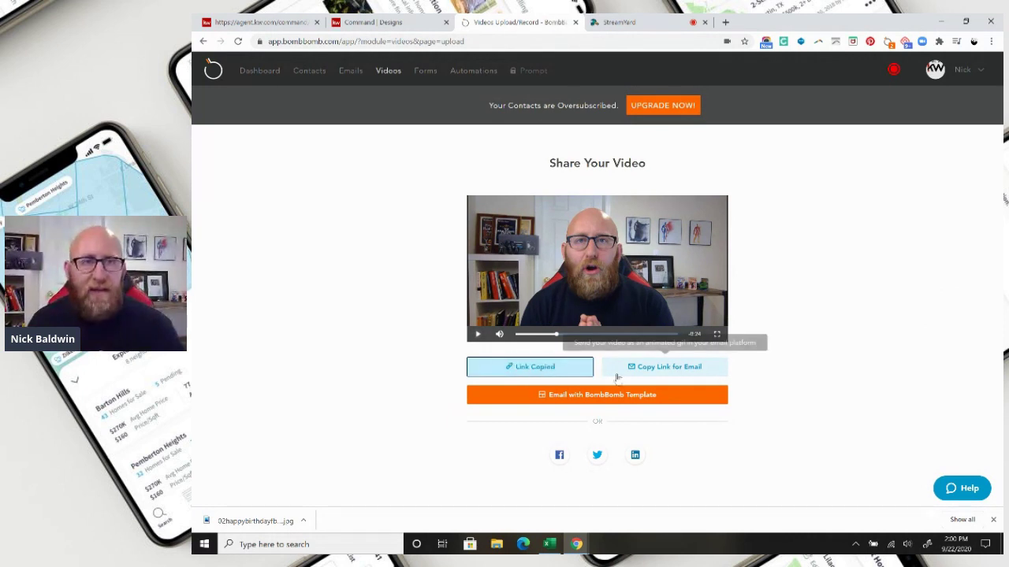
left_click(265, 24)
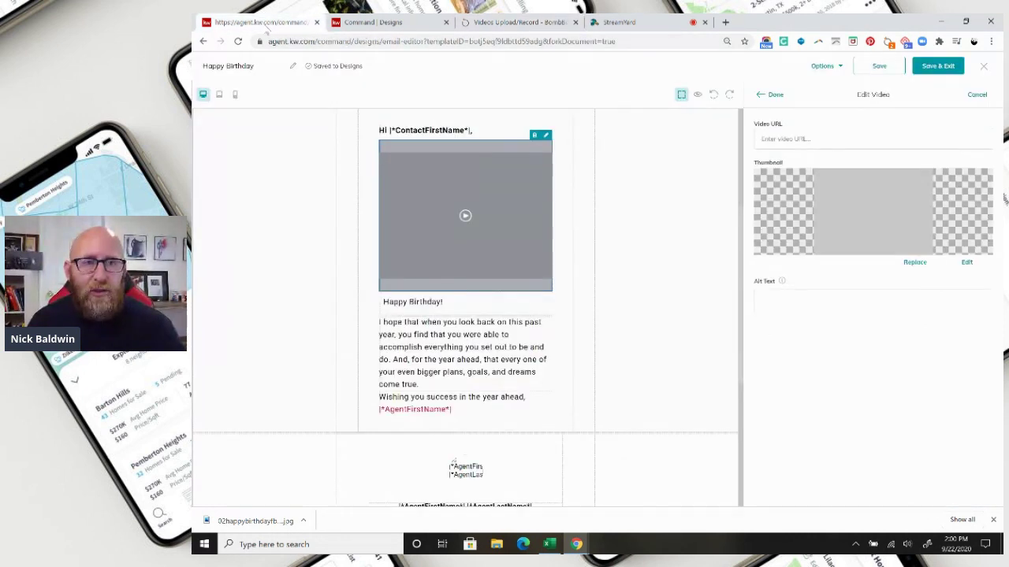
- Paste the copied BombBomb share link into the video block's Video URL field
left_click(847, 141)
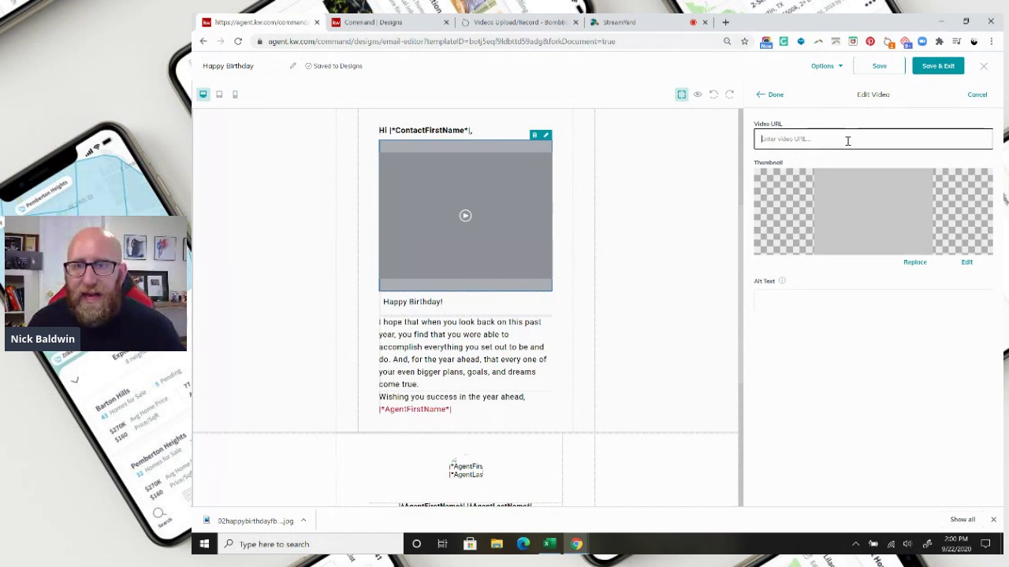
right_click(848, 141)
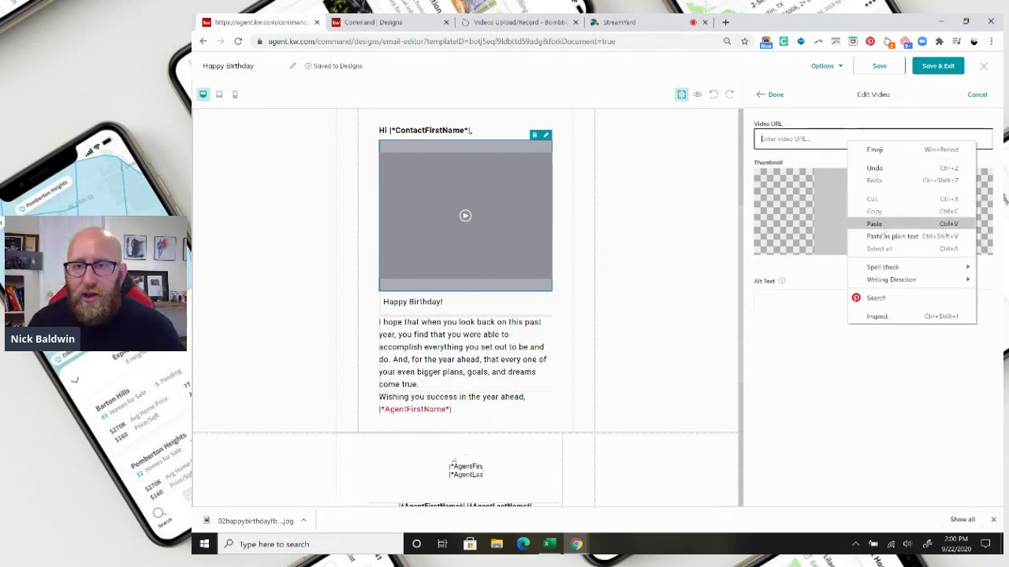
left_click(875, 225)
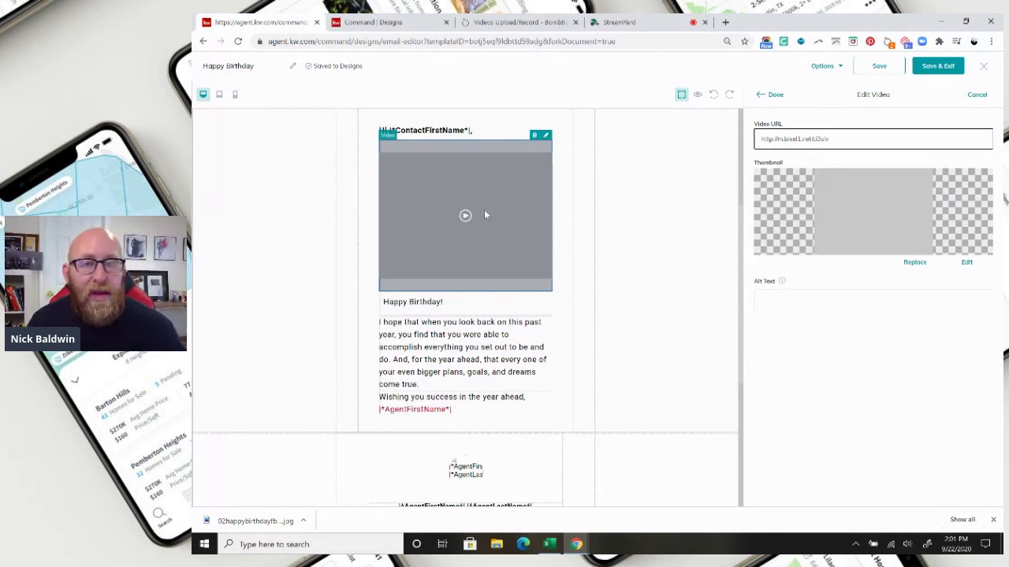
left_click(376, 22)
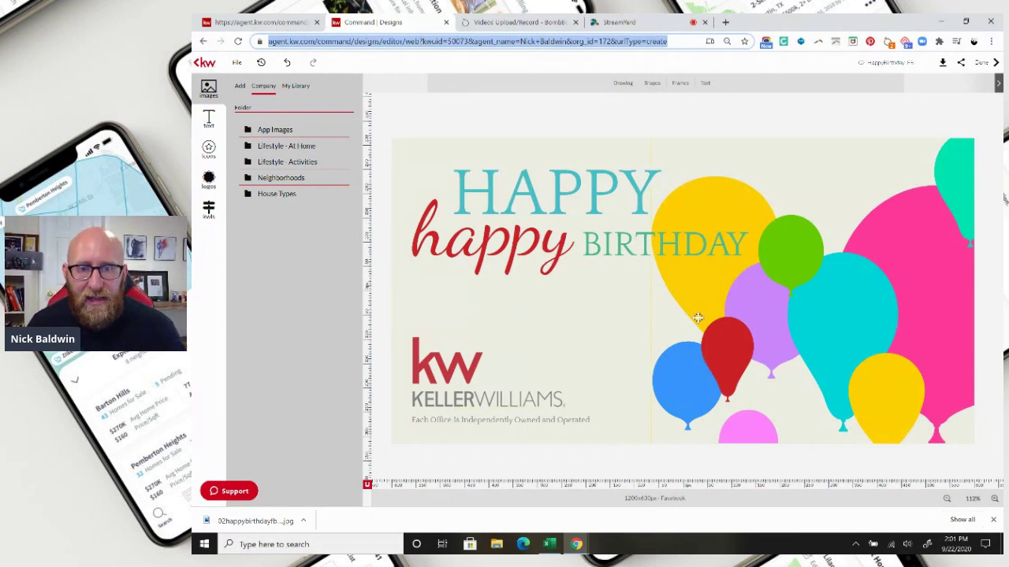
left_click(250, 23)
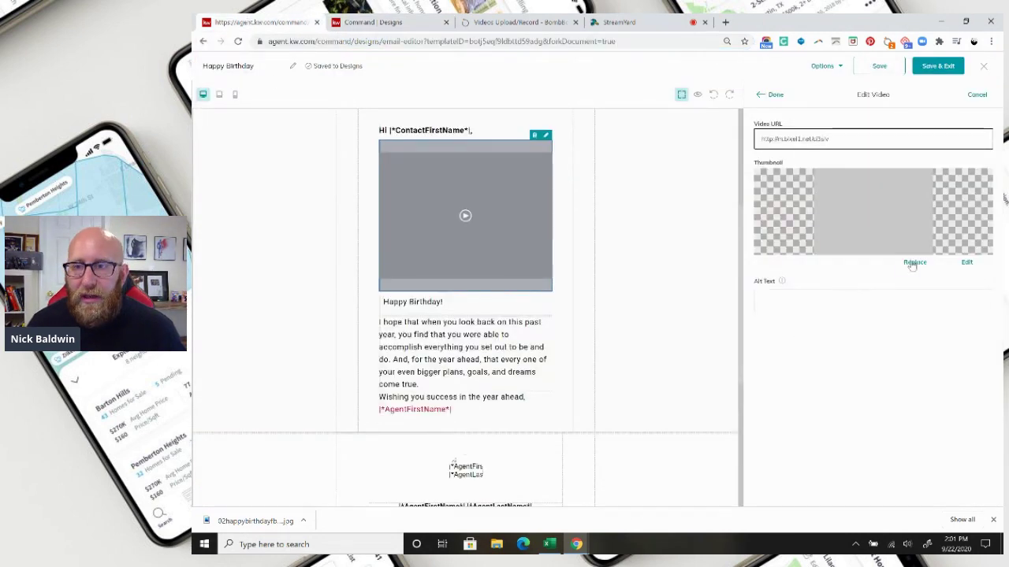
- Set the video thumbnail to the balloon Happy Birthday image from My Images
left_click(915, 263)
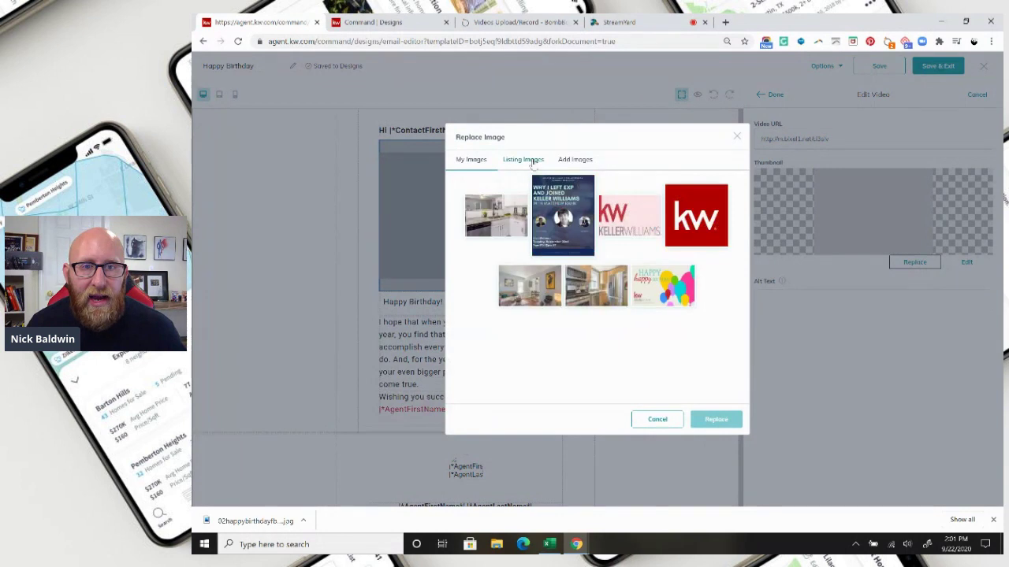
left_click(568, 161)
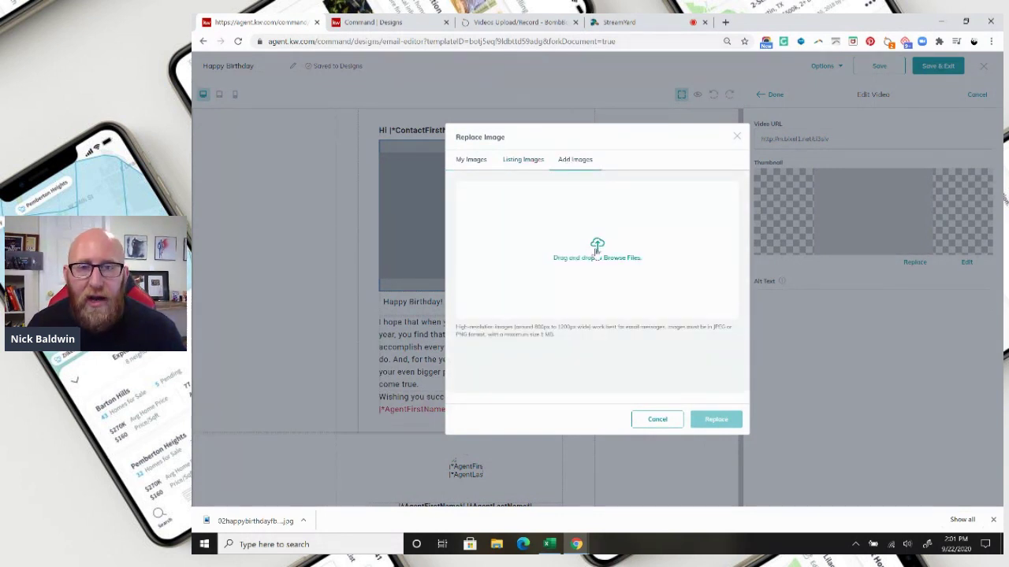
left_click(521, 160)
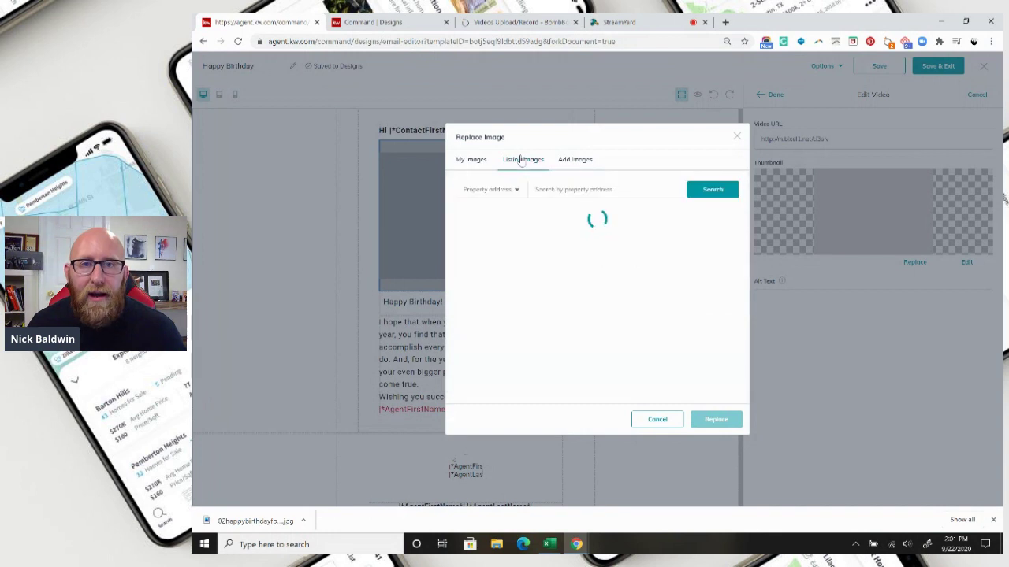
left_click(564, 160)
left_click(471, 162)
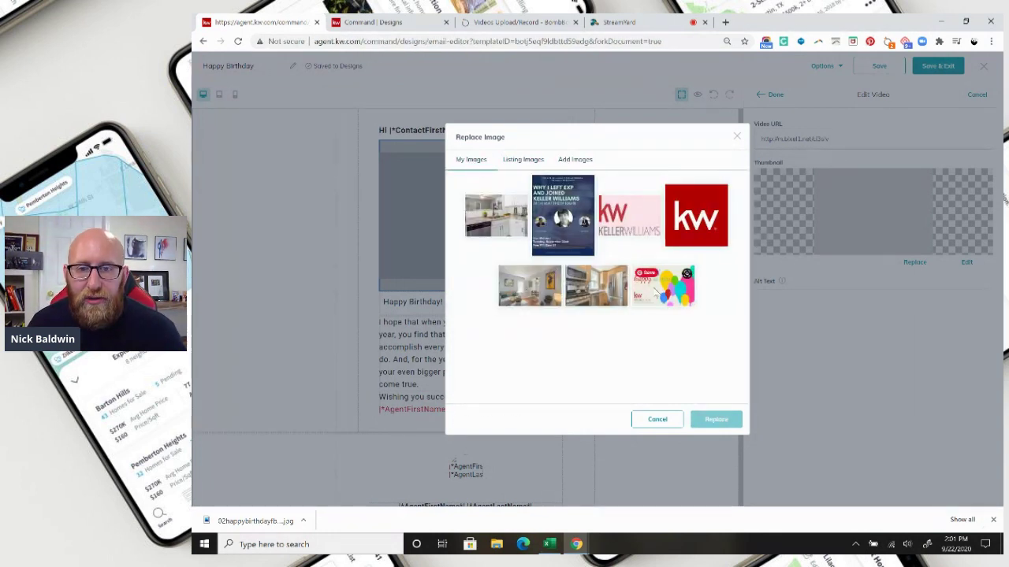
left_click(684, 276)
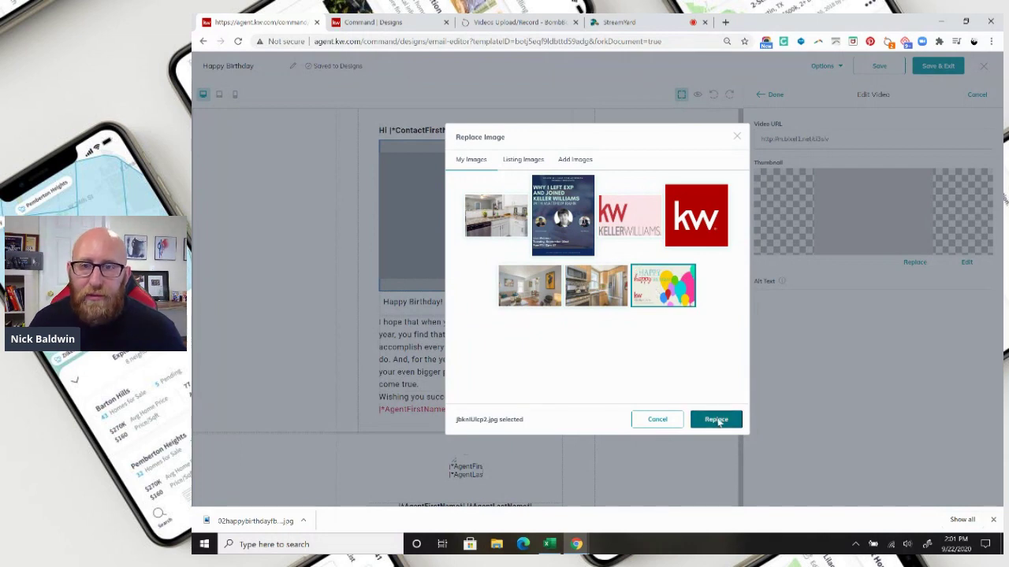
left_click(717, 420)
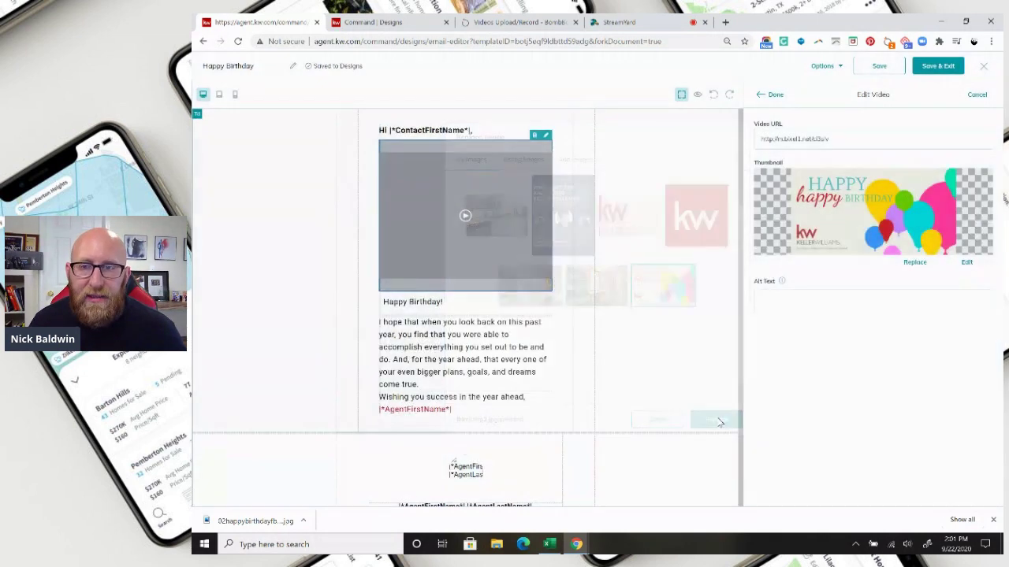
left_click(773, 96)
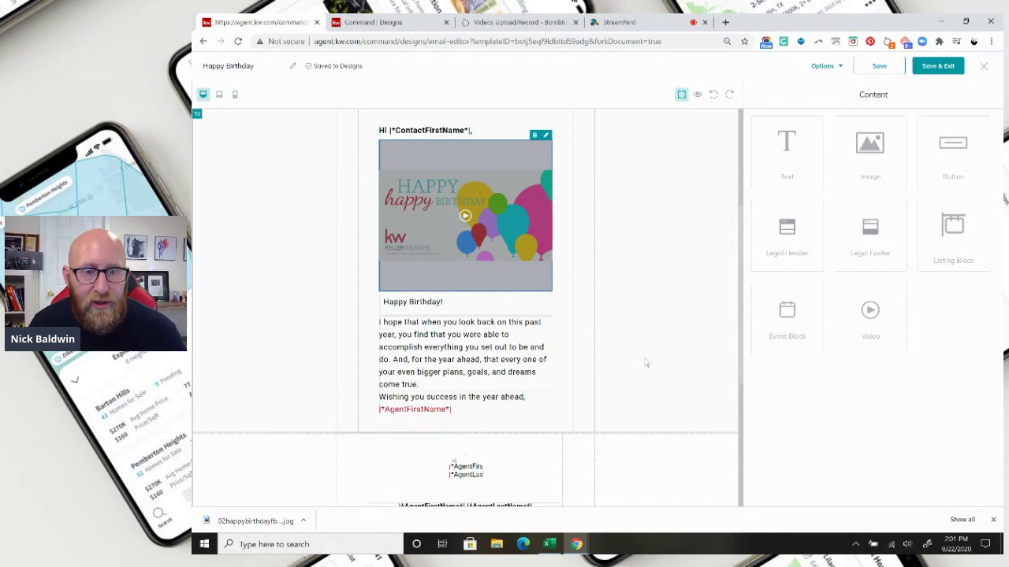
scroll(645, 363, "down", 4)
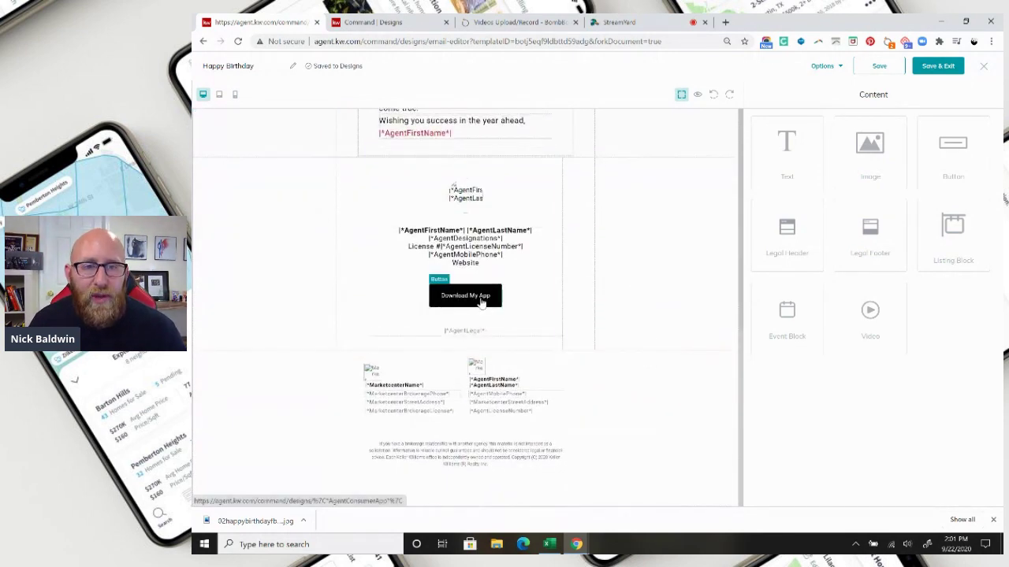
- Delete the Download My App button from the agent signature section
mouse_move(495, 283)
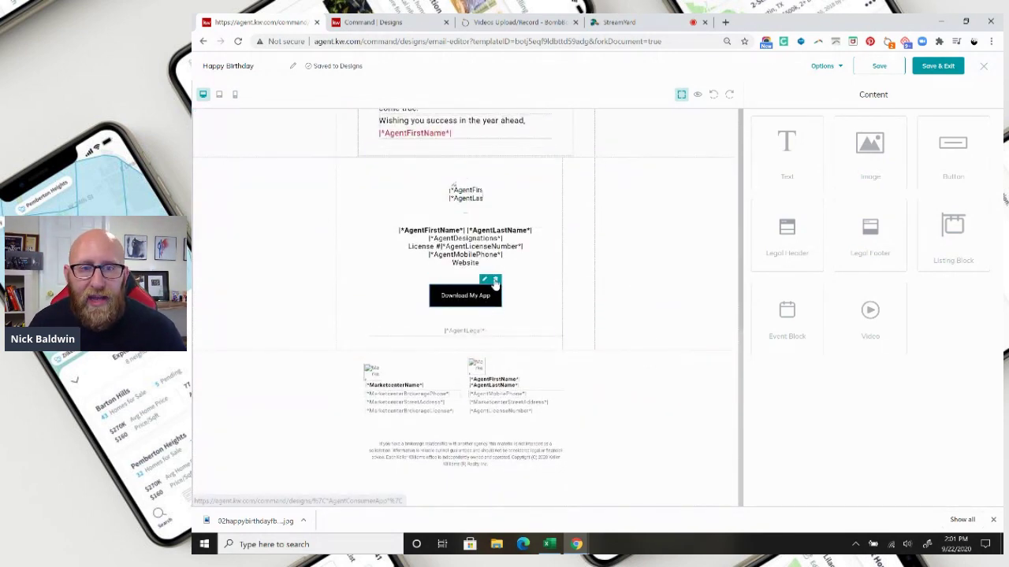
left_click(495, 282)
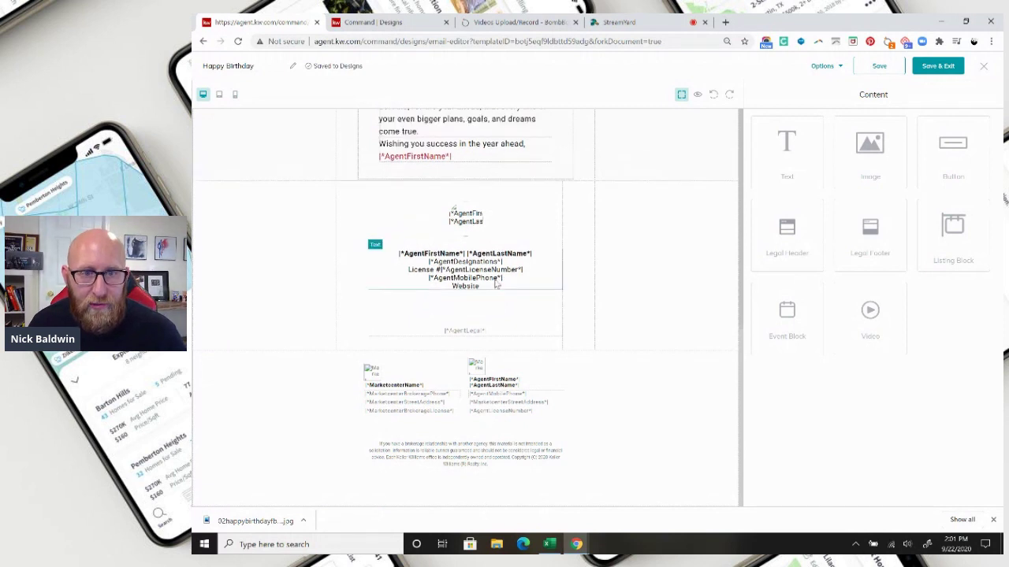
left_click(491, 315)
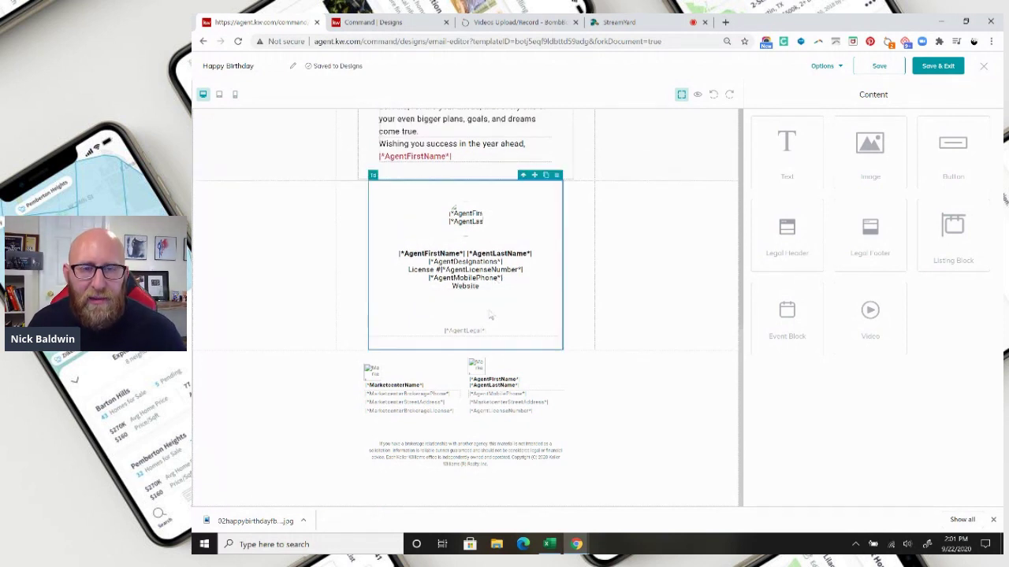
left_click(651, 323)
- Choose Preview from the Options dropdown to view the finished email
scroll(640, 339, "up", 2)
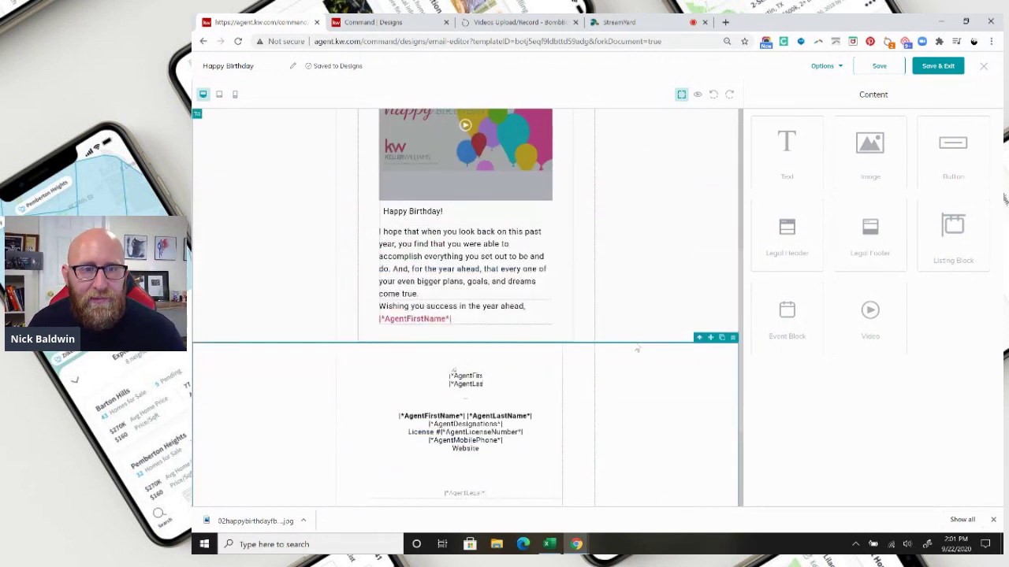
scroll(613, 306, "up", 4)
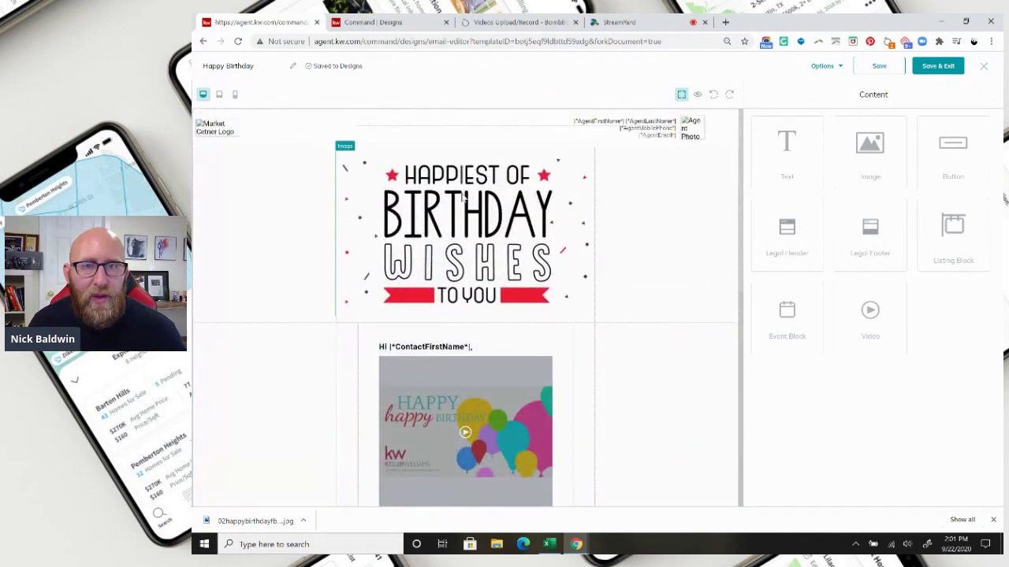
left_click(820, 68)
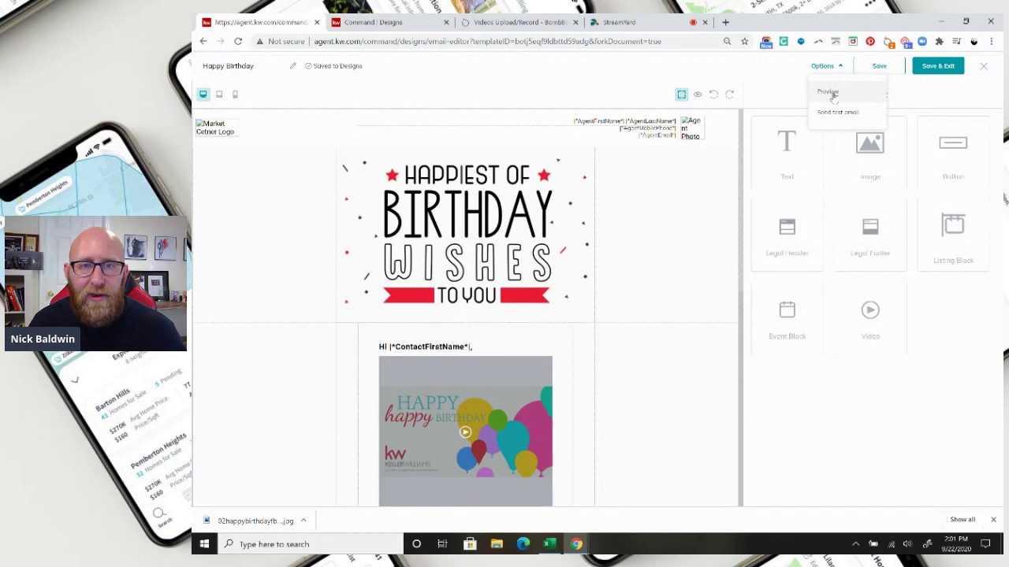
left_click(827, 93)
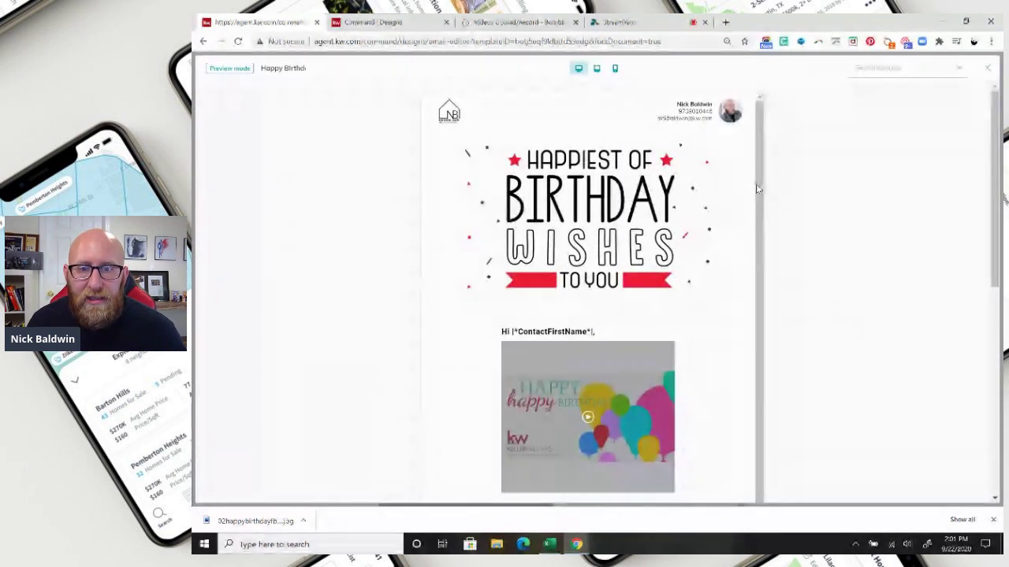
- Scroll through the full birthday email preview
scroll(624, 221, "down", 1)
scroll(623, 221, "down", 3)
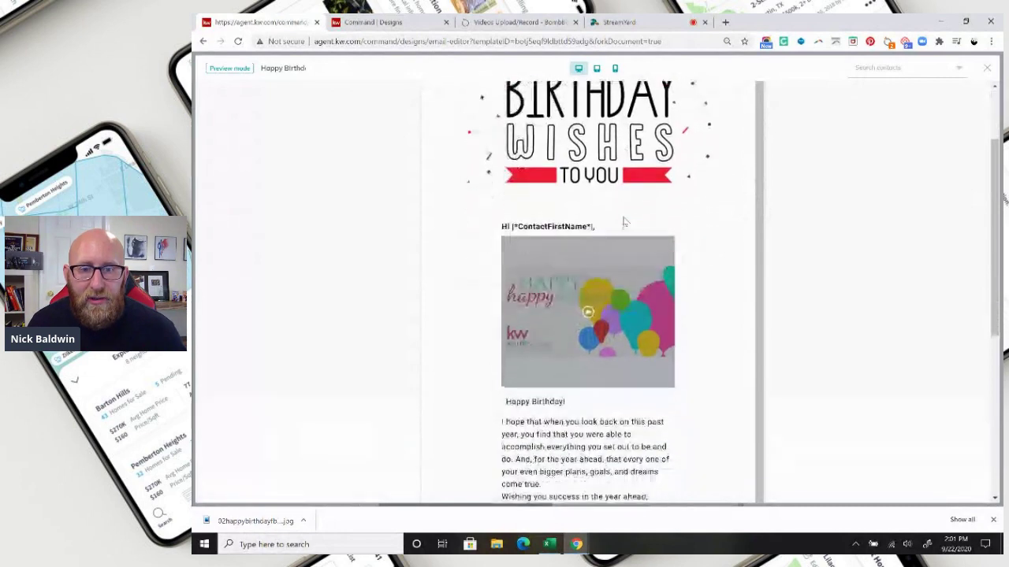
scroll(623, 221, "up", 5)
scroll(599, 314, "down", 4)
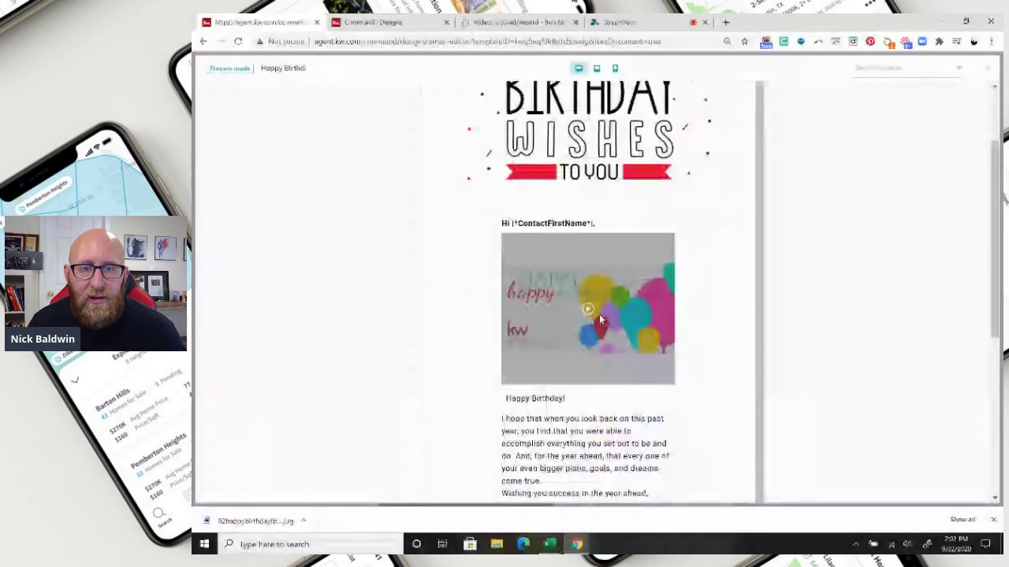
scroll(625, 346, "down", 1)
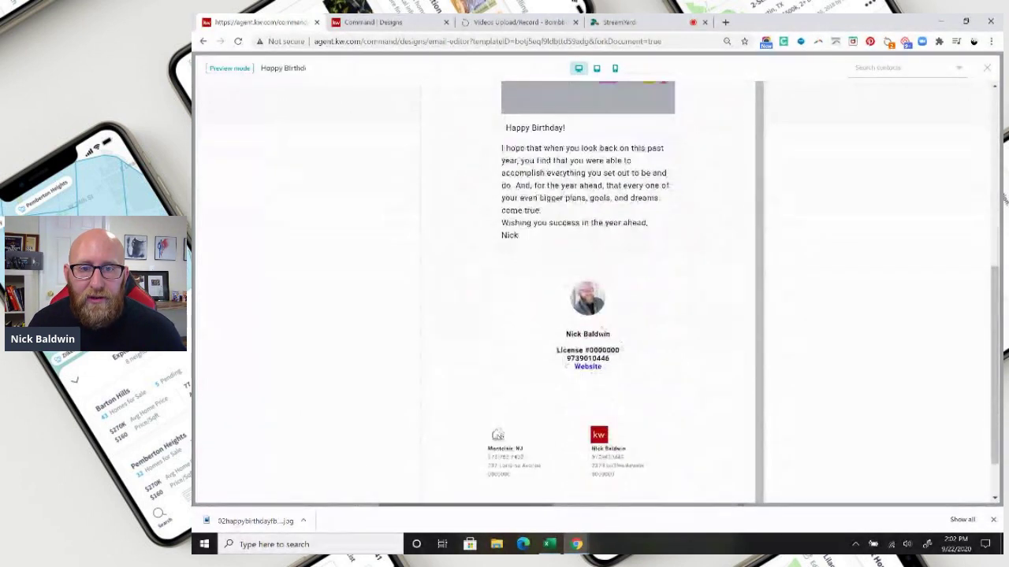
scroll(624, 346, "up", 4)
scroll(624, 346, "up", 3)
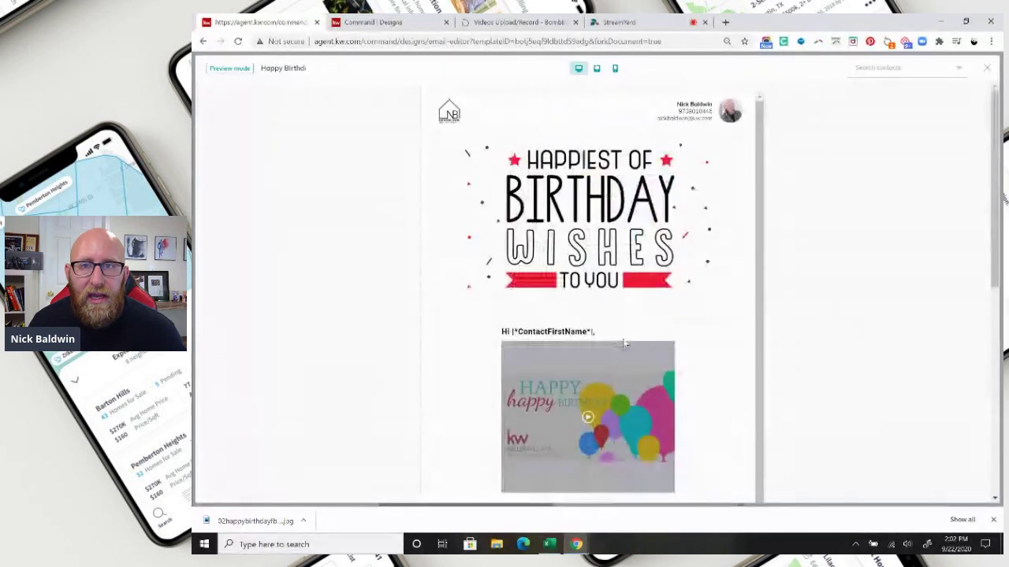
- Check the tablet and phone layouts, return to desktop, and open the contact preview list
left_click(599, 69)
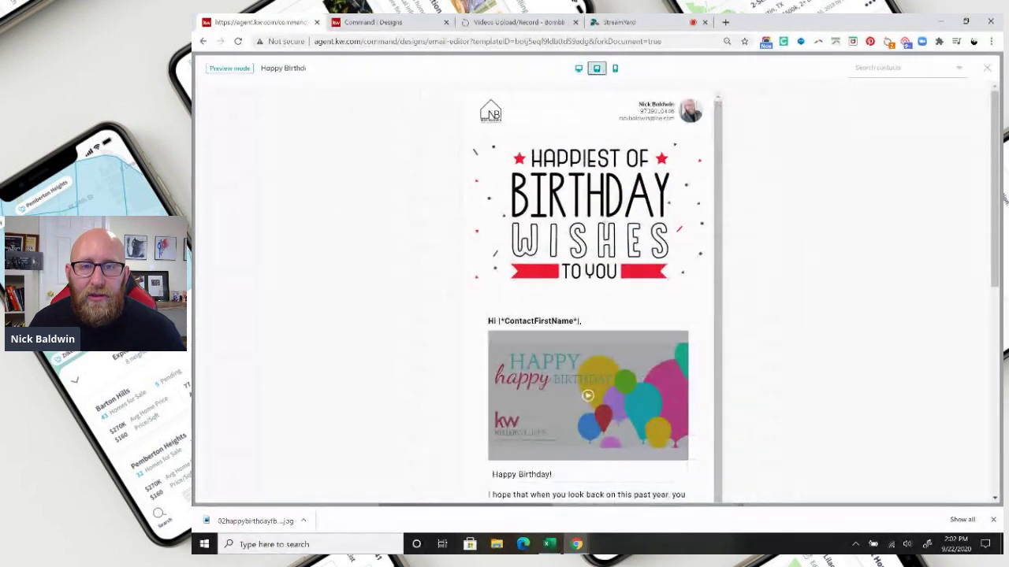
left_click(615, 70)
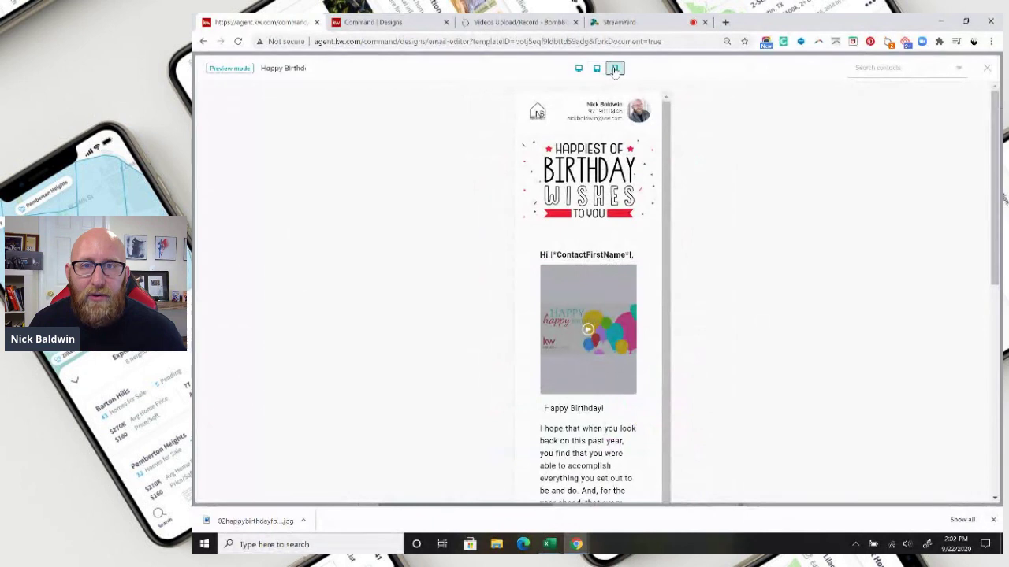
left_click(578, 70)
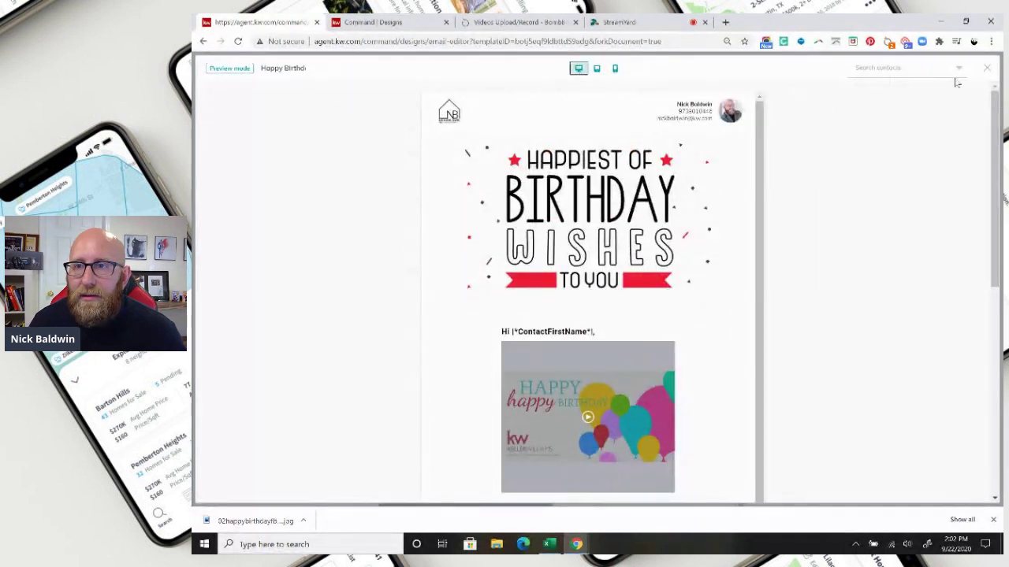
left_click(882, 69)
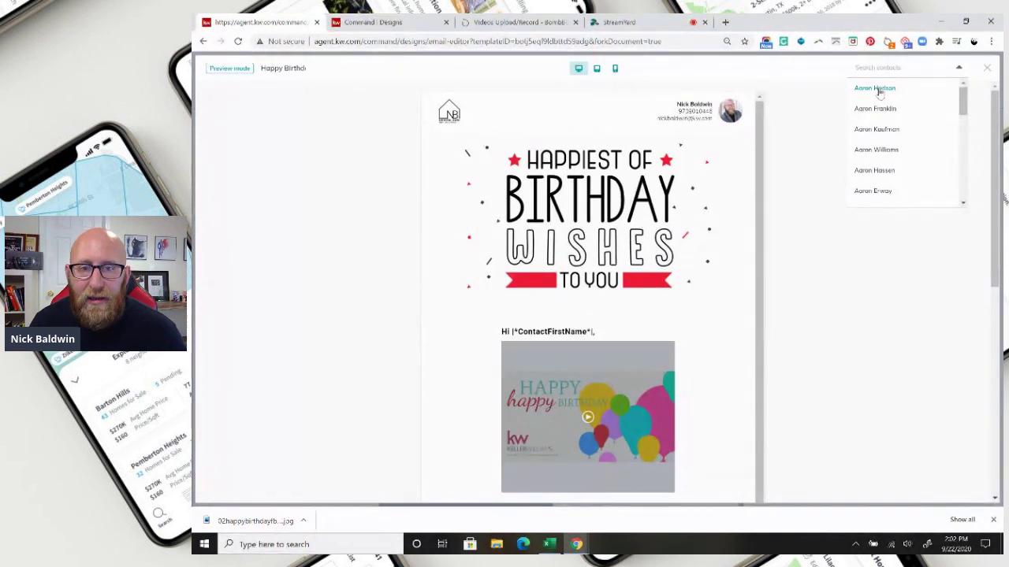
- Personalise the birthday email preview for a listed contact, then exit Preview back to the editor
left_click(878, 90)
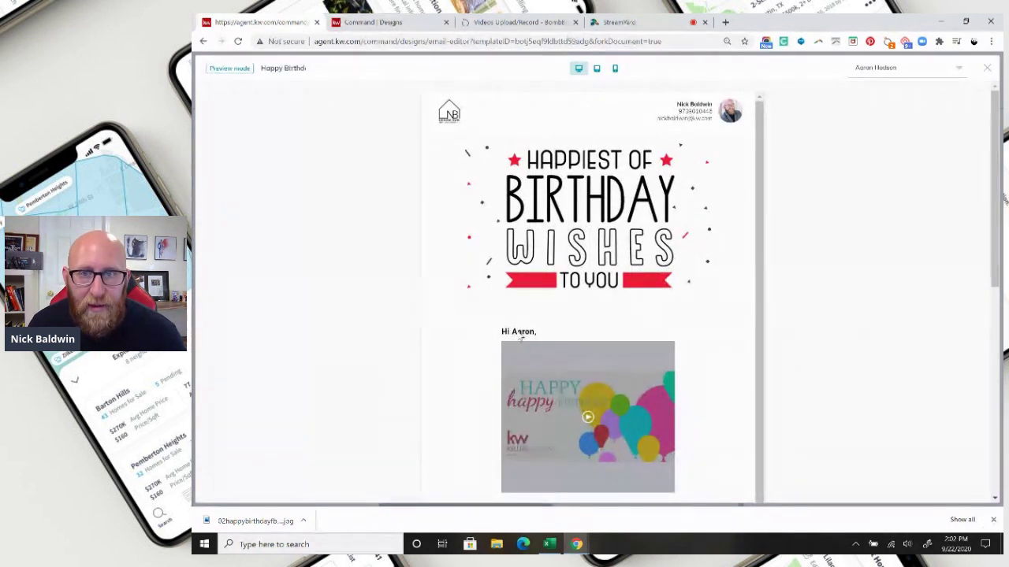
left_click(871, 69)
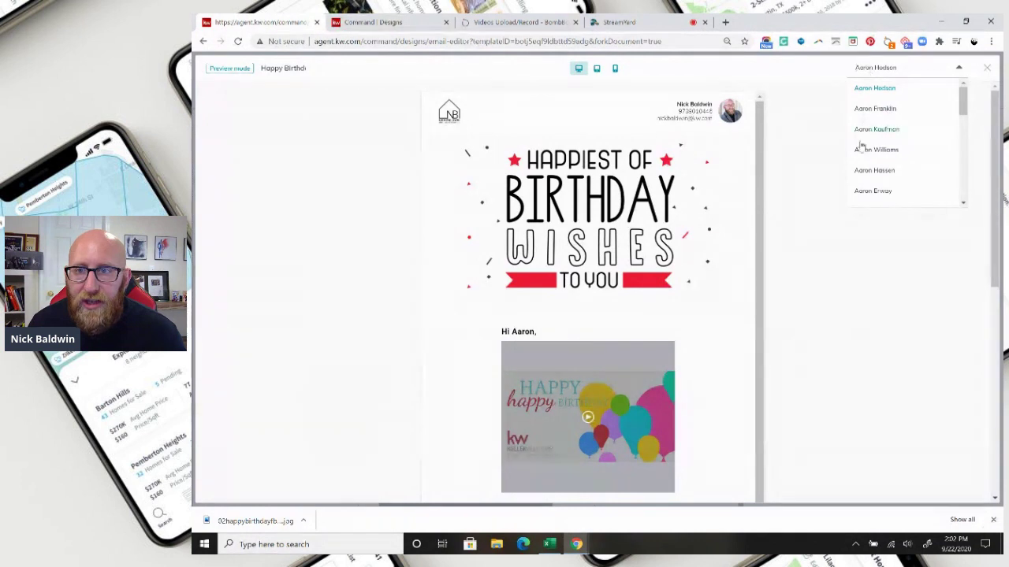
scroll(870, 182, "down", 5)
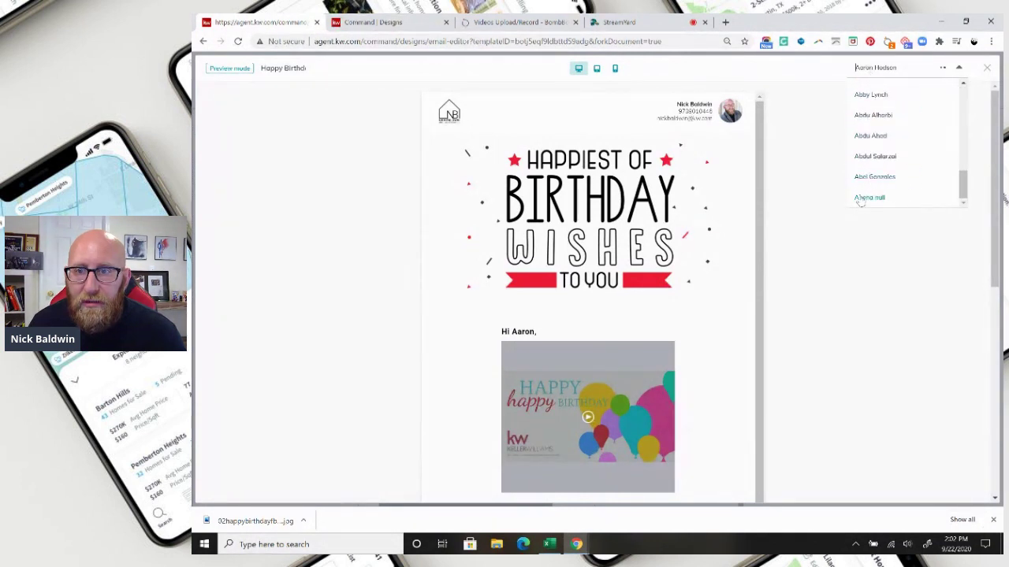
left_click(822, 140)
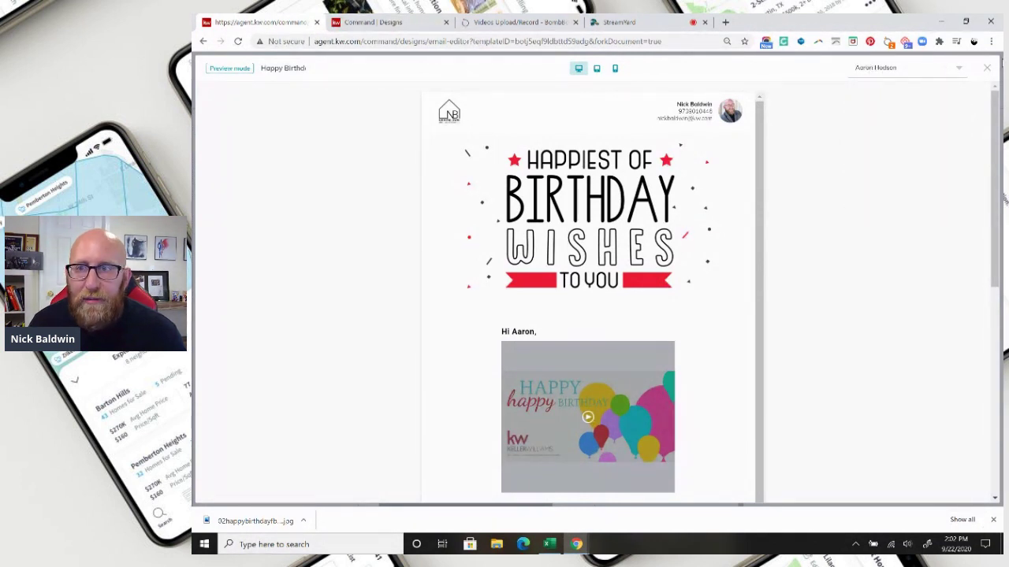
left_click(986, 71)
- Send a test copy of the Happy Birthday email to a Gmail address, then open a new tab
left_click(827, 68)
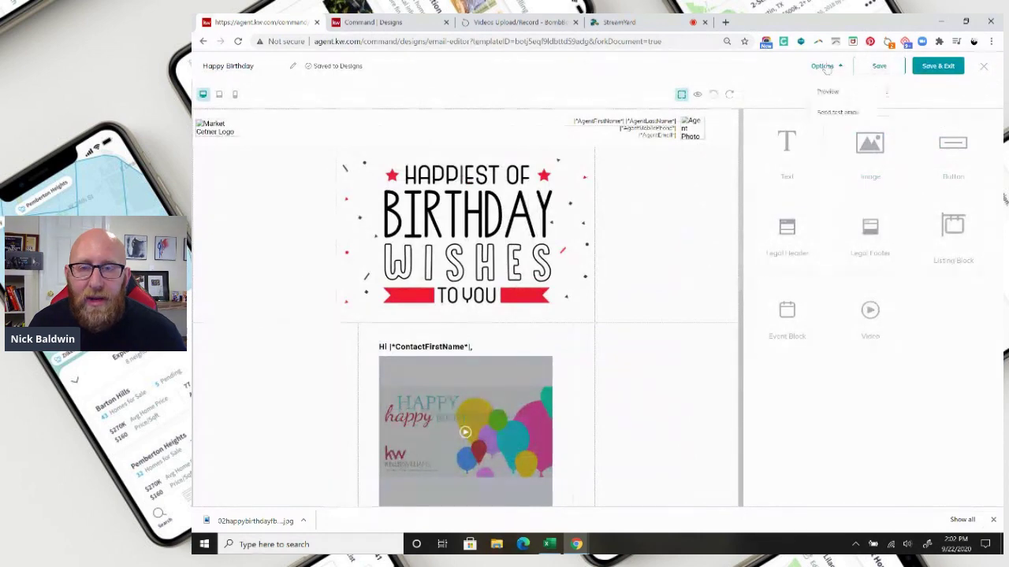
left_click(835, 113)
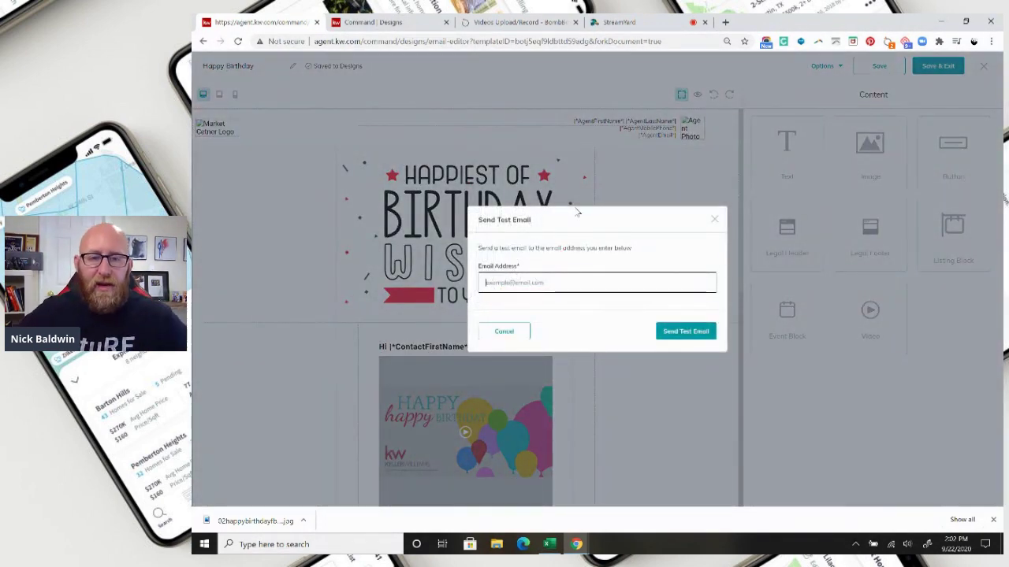
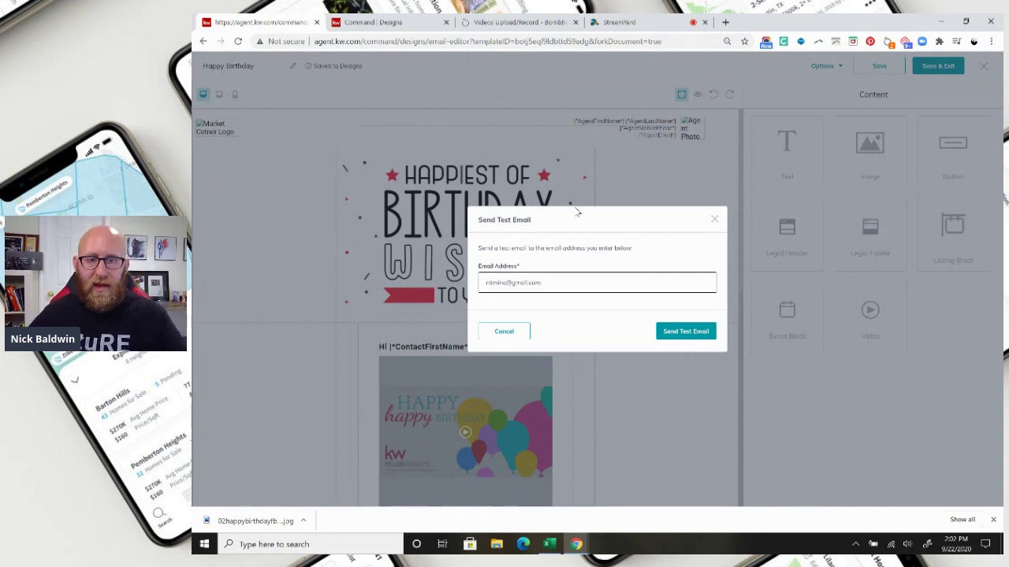
left_click(682, 332)
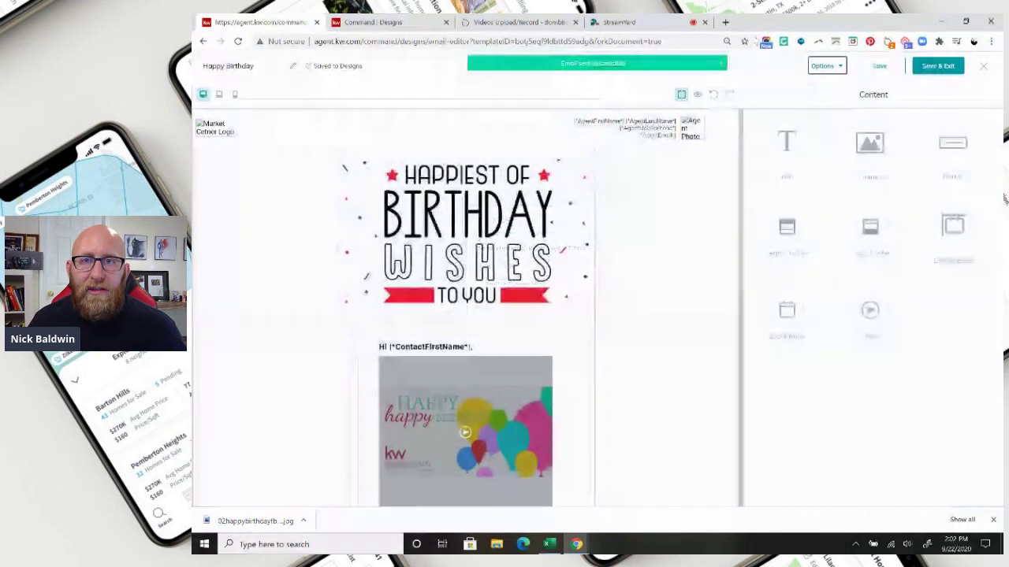
left_click(725, 22)
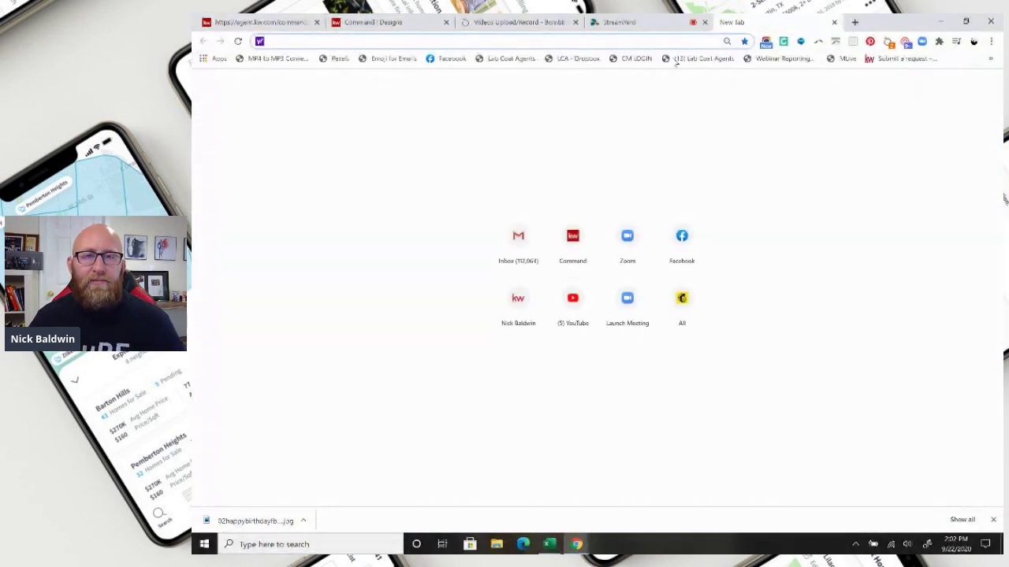
- Open the Gmail inbox and switch to another signed-in Google account's mailbox
left_click(502, 239)
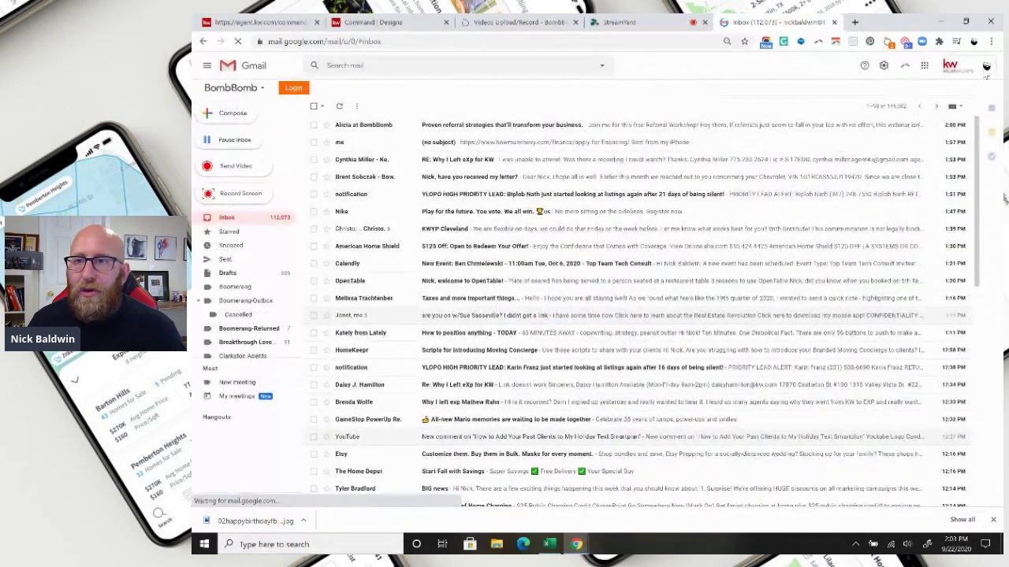
left_click(985, 68)
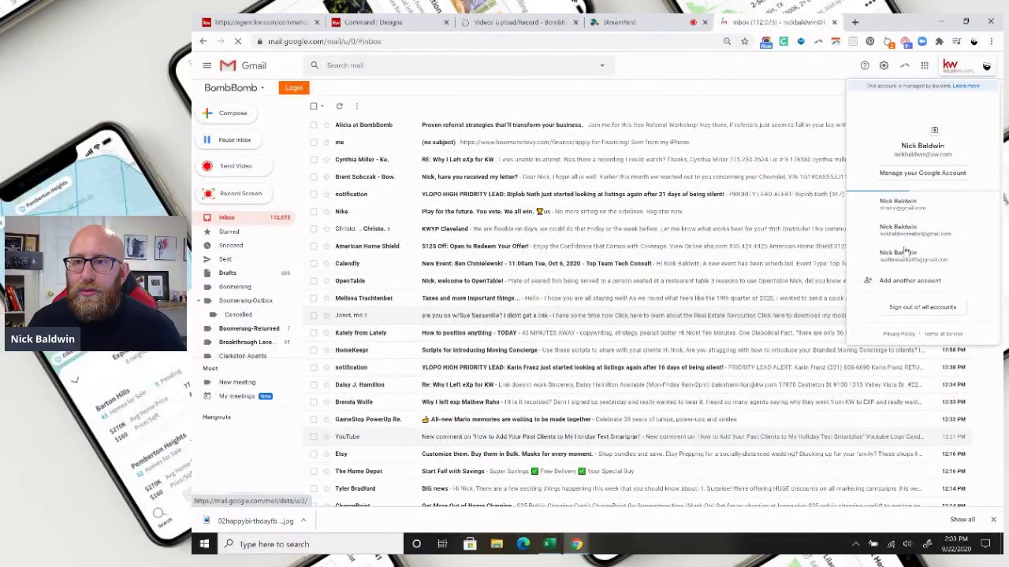
left_click(897, 205)
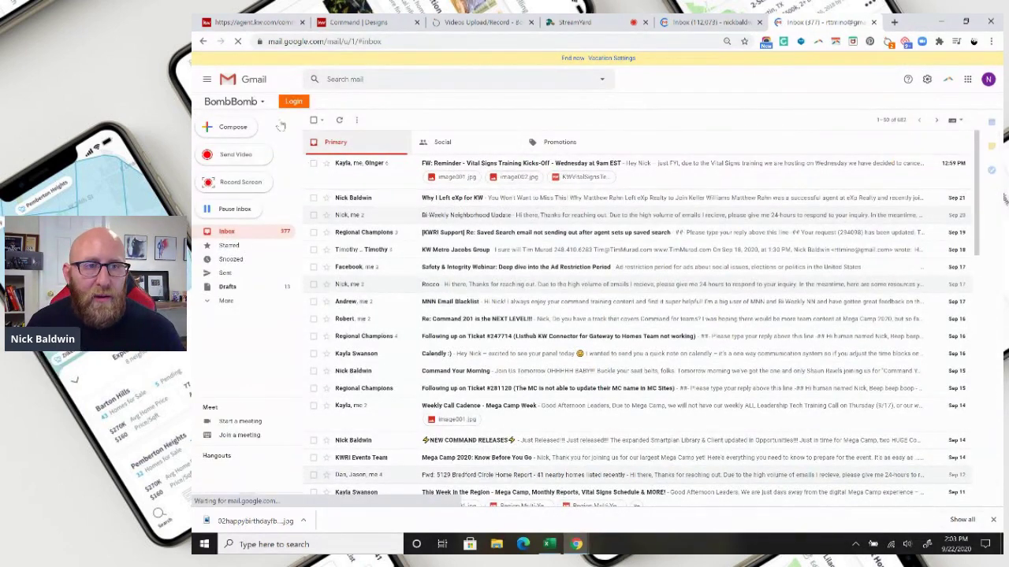
left_click(302, 42)
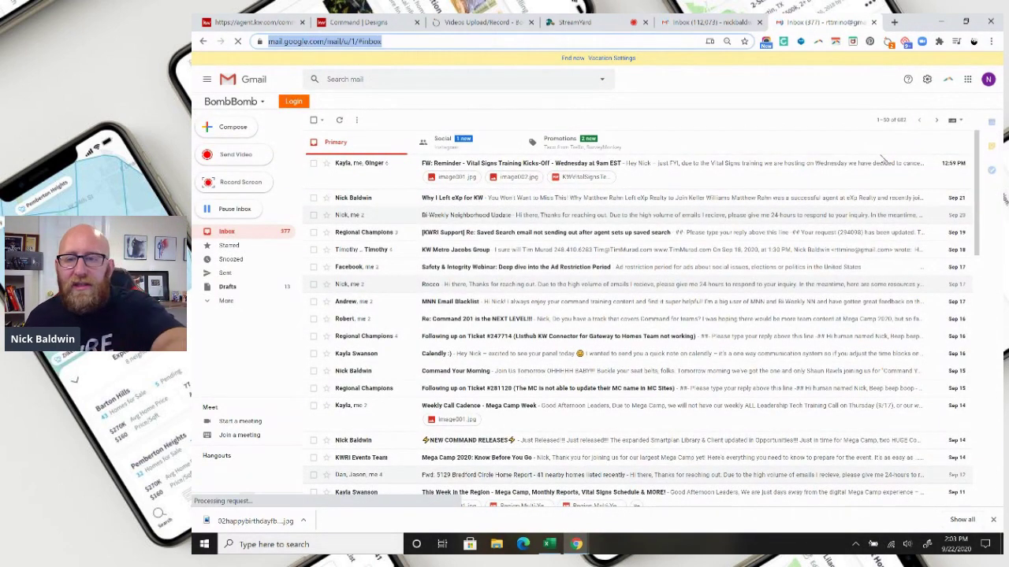
left_click(676, 145)
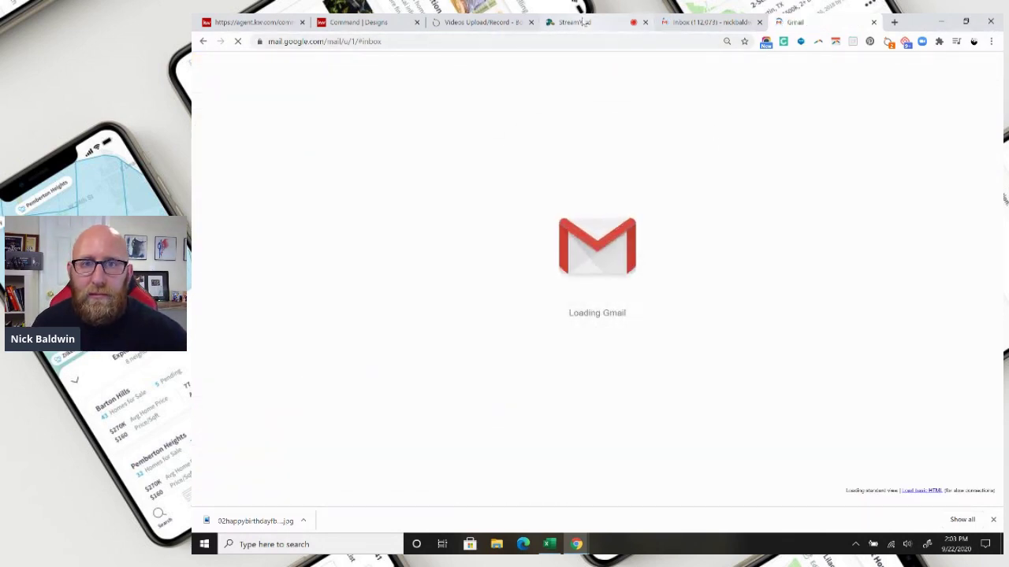
- Back in the email editor, send a second test copy to the agent's work address
left_click(340, 23)
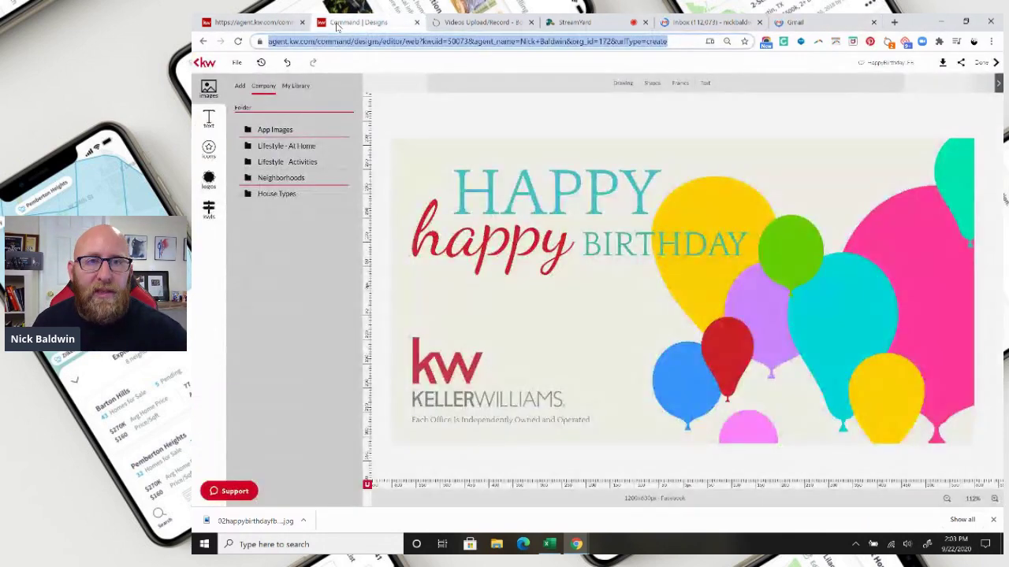
left_click(258, 23)
left_click(825, 67)
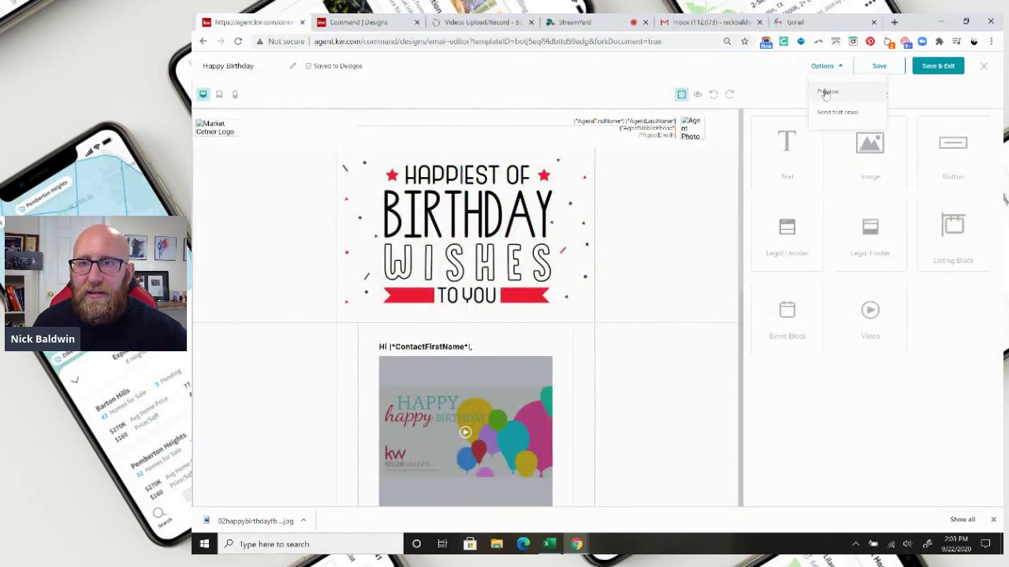
left_click(830, 112)
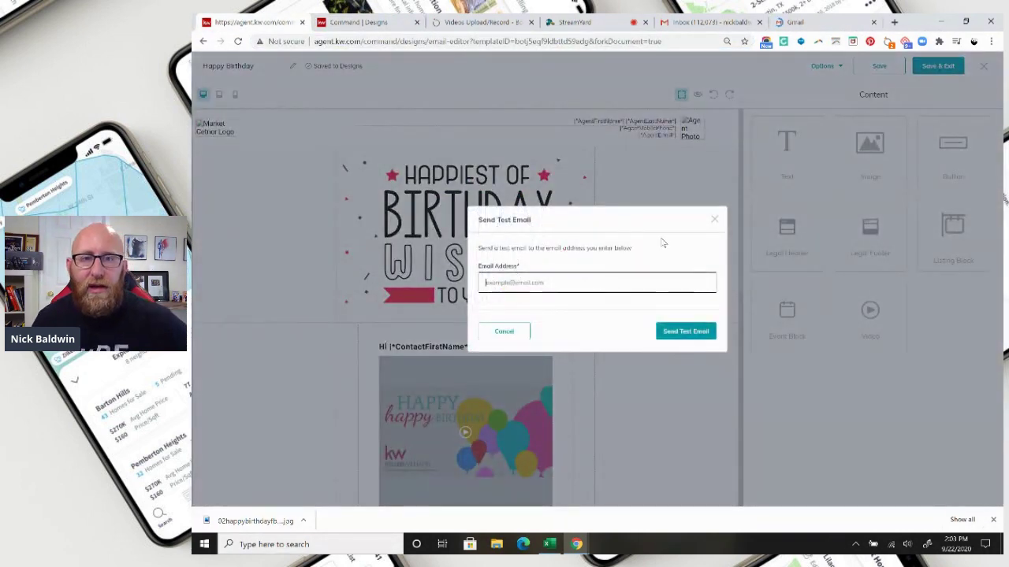
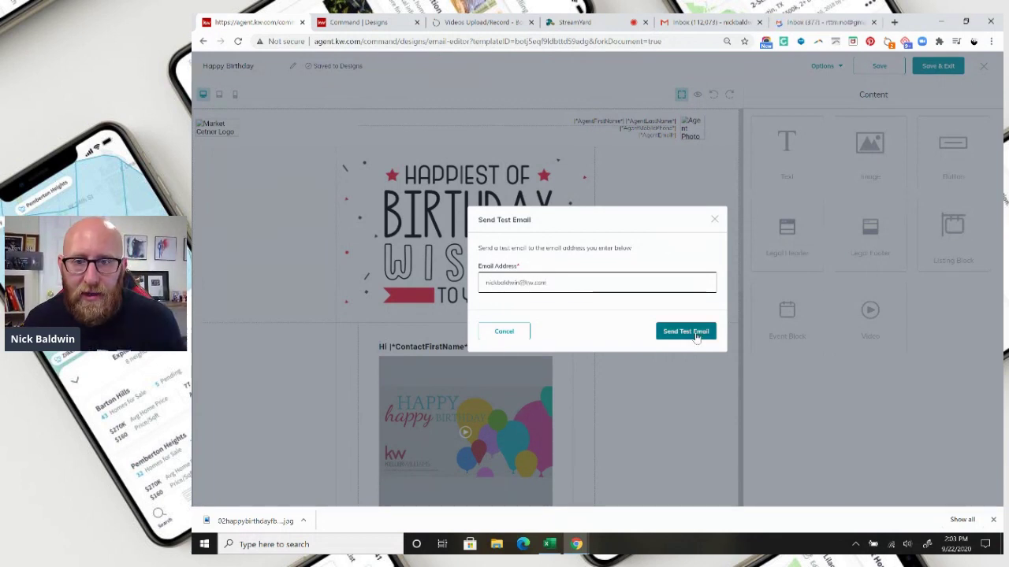
left_click(697, 331)
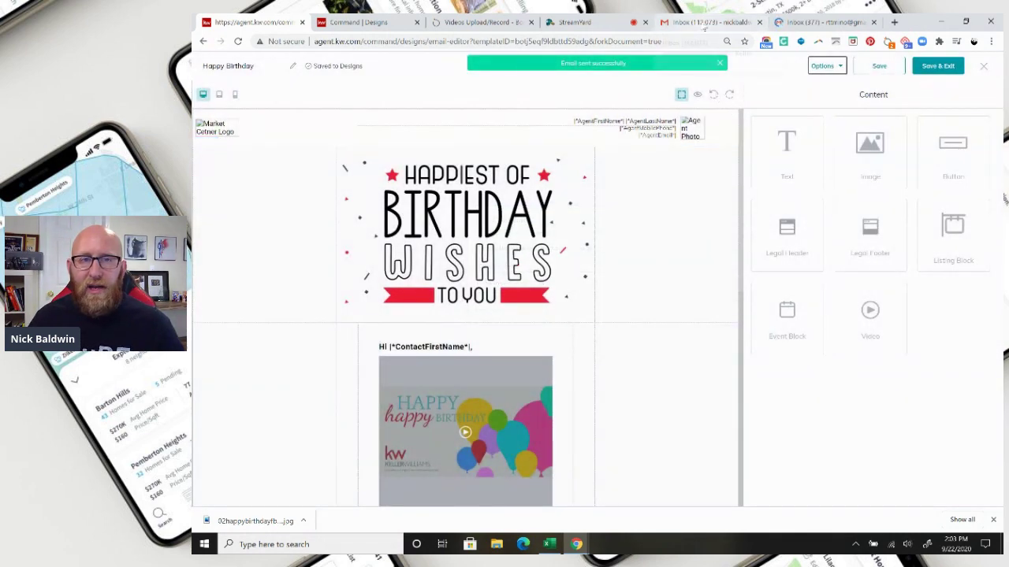
- Open '[TEST] Email Template Test Email' in Gmail and scroll through its banner, video and message
left_click(705, 24)
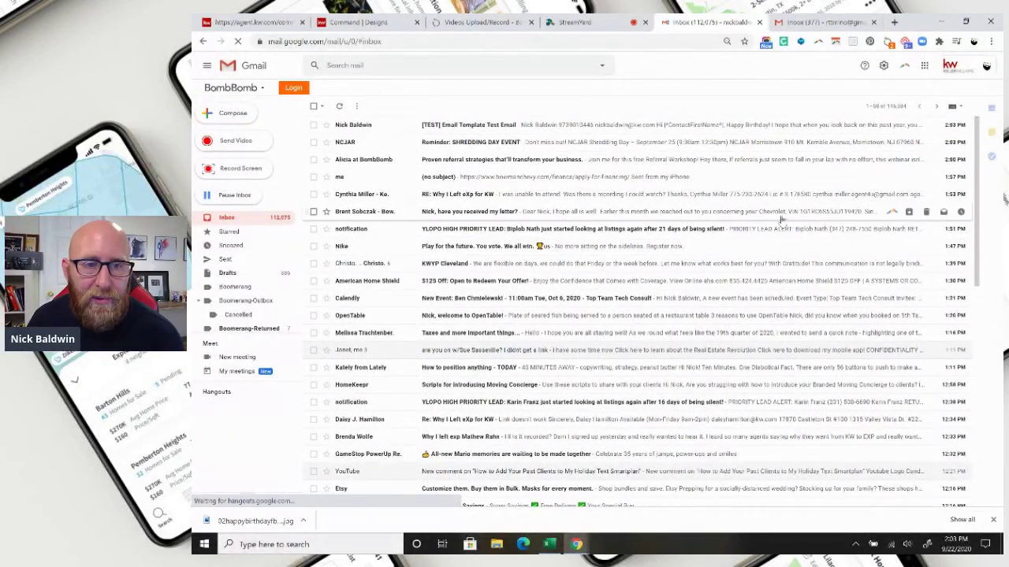
left_click(548, 126)
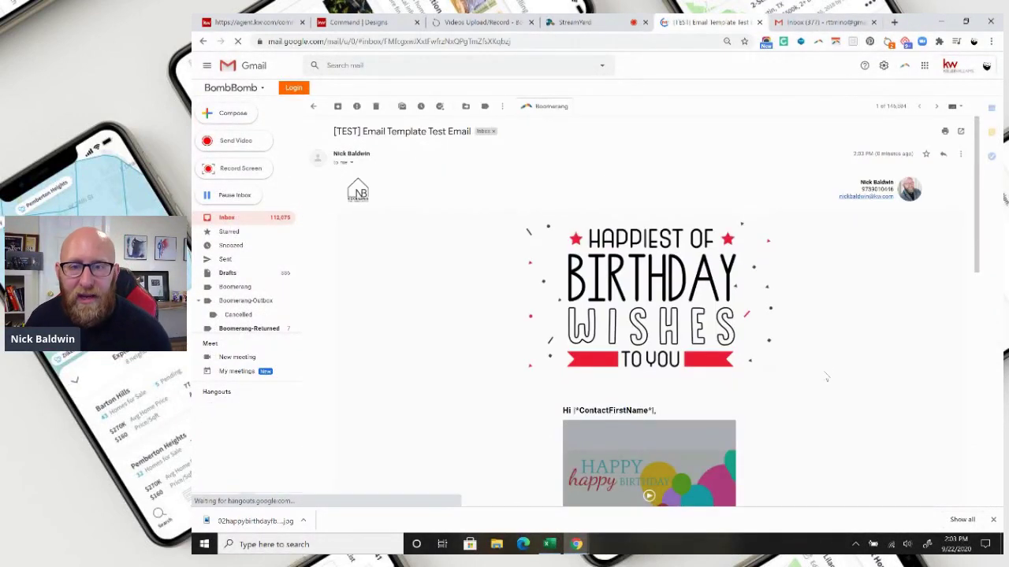
scroll(840, 372, "down", 2)
scroll(843, 374, "down", 5)
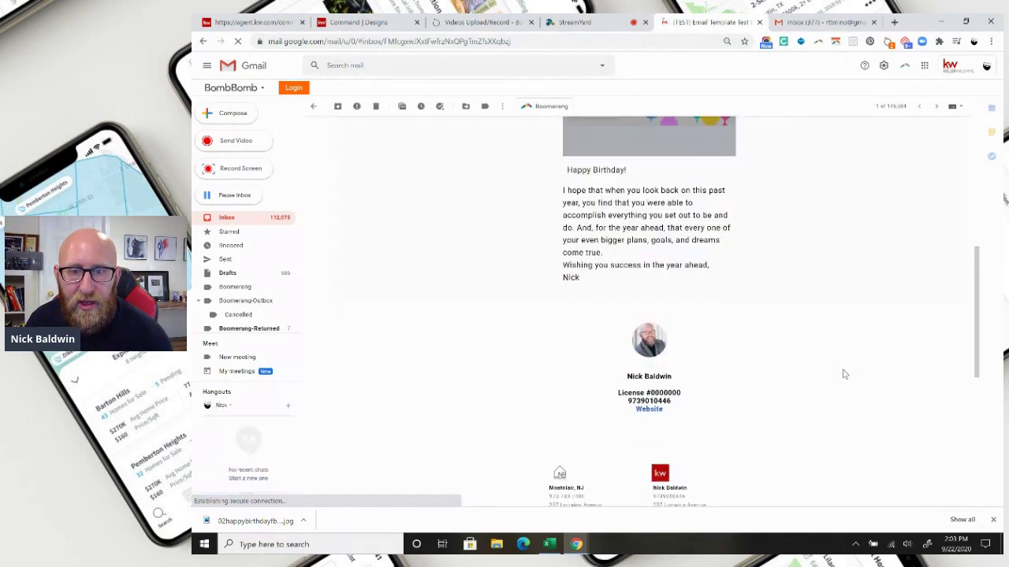
scroll(844, 374, "up", 3)
scroll(844, 374, "up", 2)
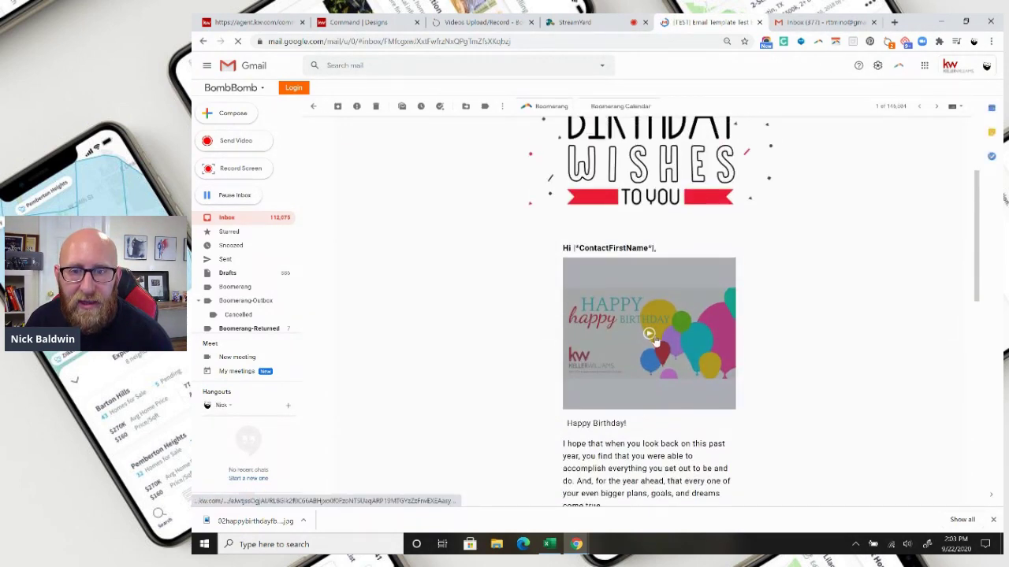
- Open the BombBomb Happy Birthday video page from the test email's video thumbnail
left_click(651, 339)
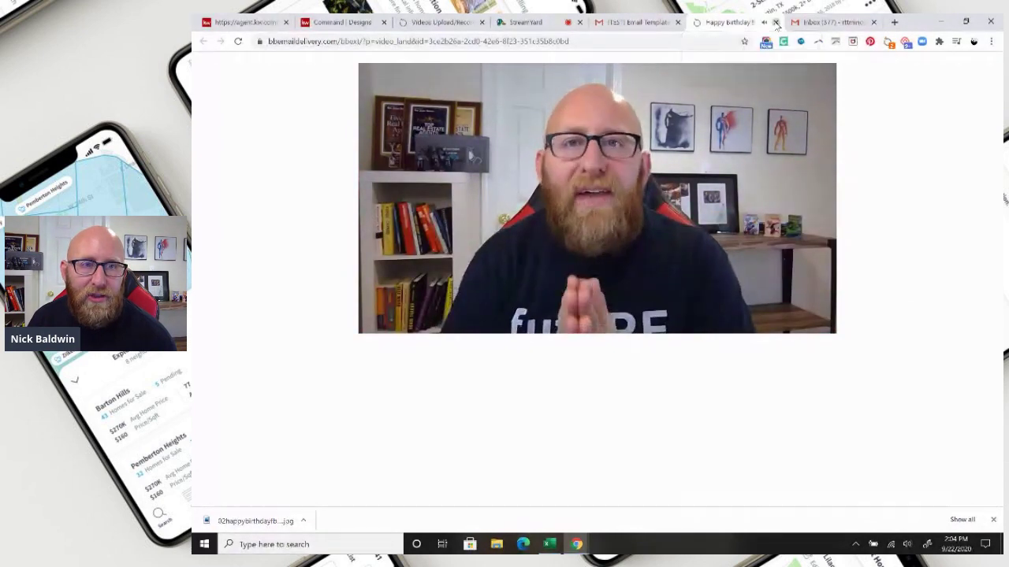
- Close the video tab, rename the design to 'Happy Birthday Custom' and Save & Exit
left_click(776, 22)
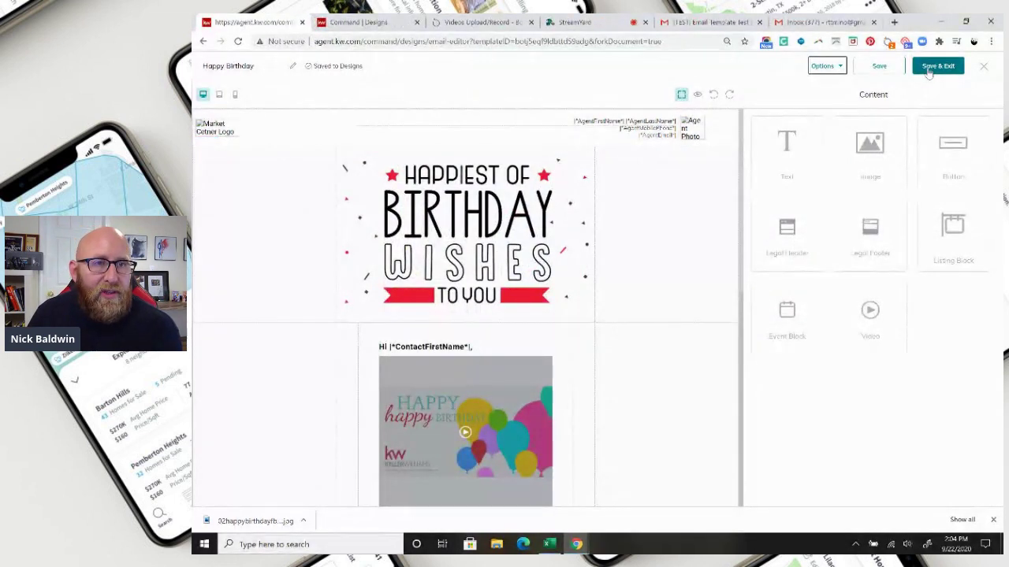
left_click(258, 67)
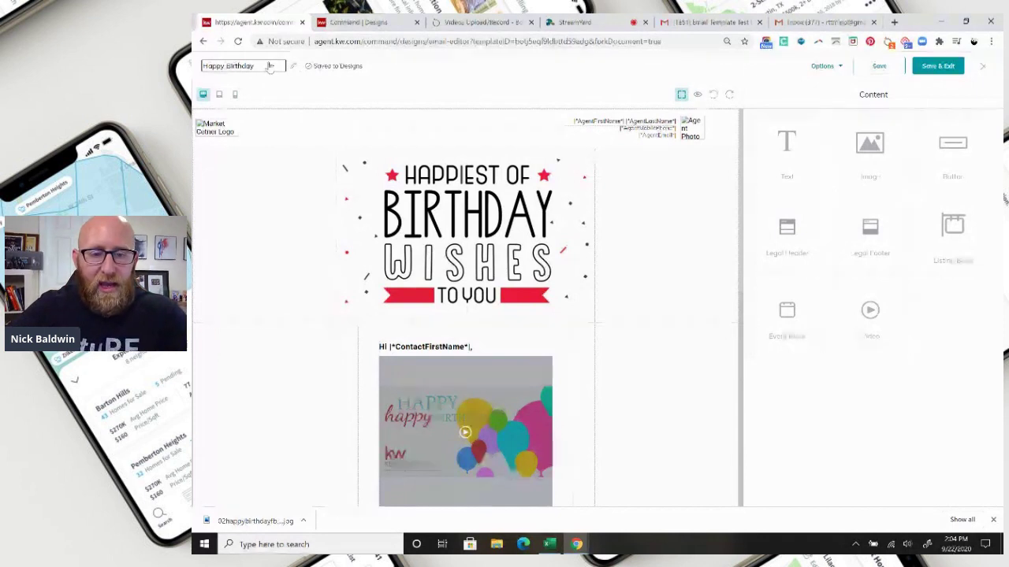
type("Custom")
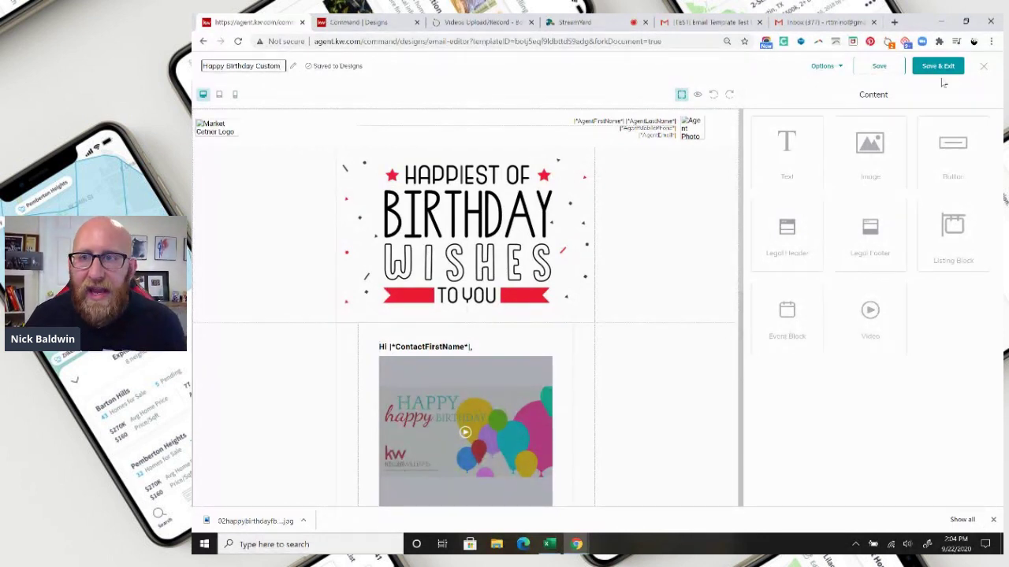
left_click(941, 69)
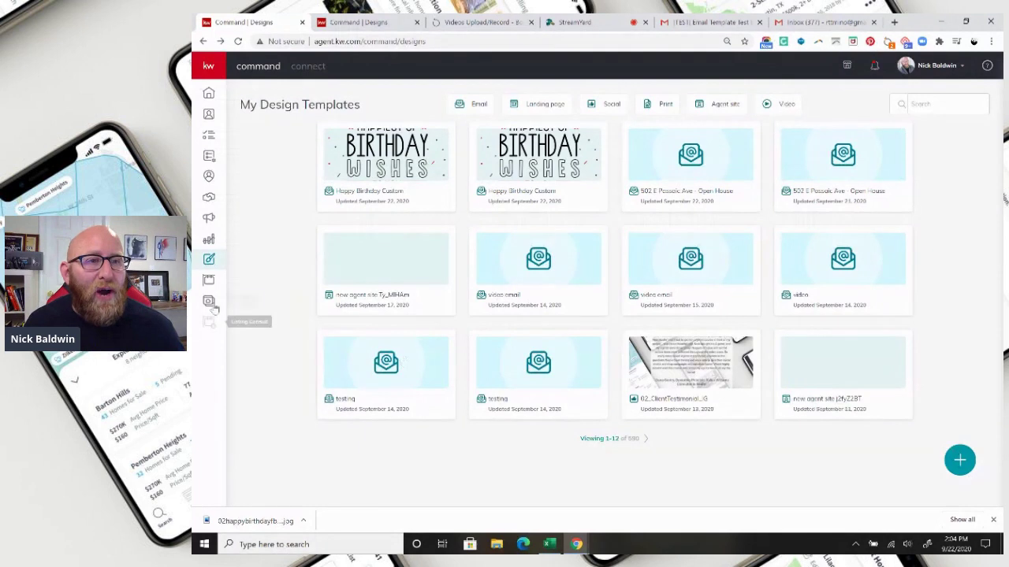
- Leave the designs page and show the Campaigns > Emails list of past mailings
left_click(208, 220)
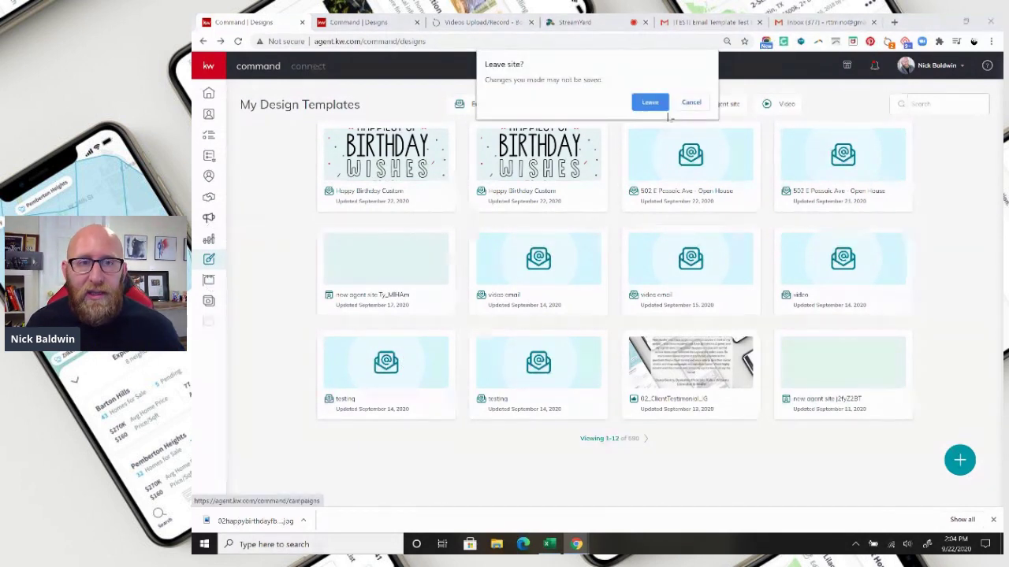
left_click(650, 104)
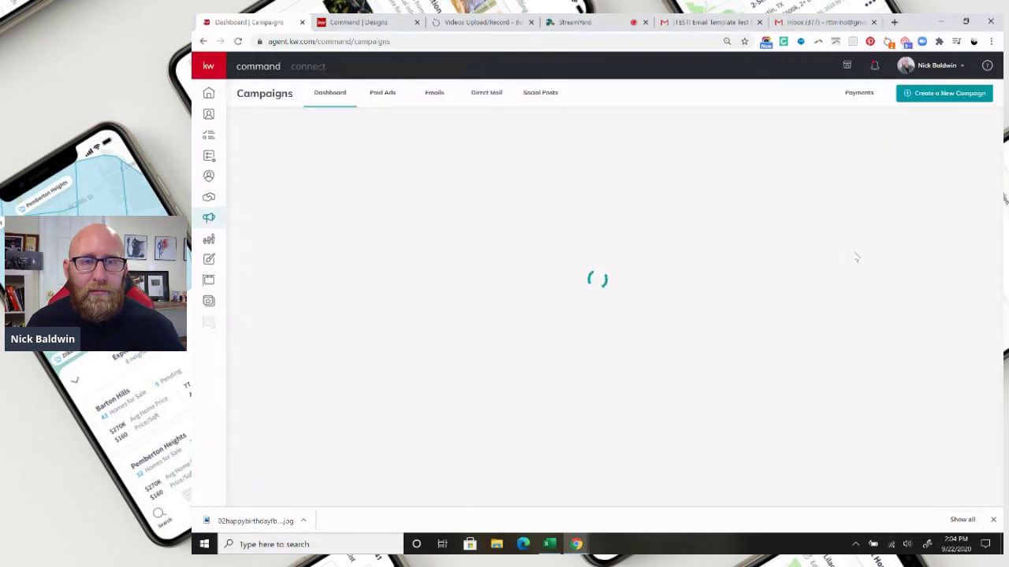
left_click(435, 93)
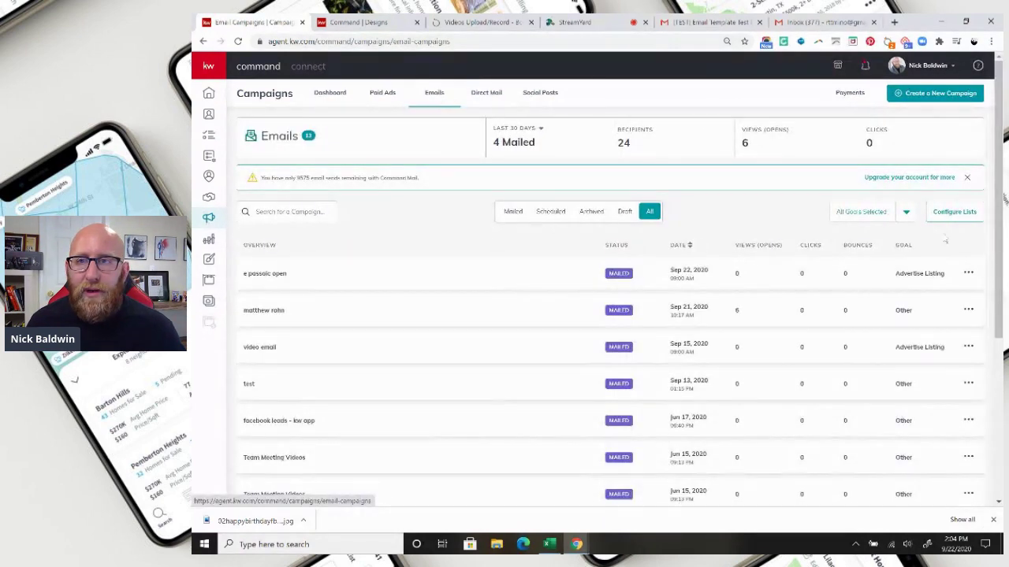
- Create a new email campaign named 'happy birthday' with goal Other and set it up
left_click(936, 94)
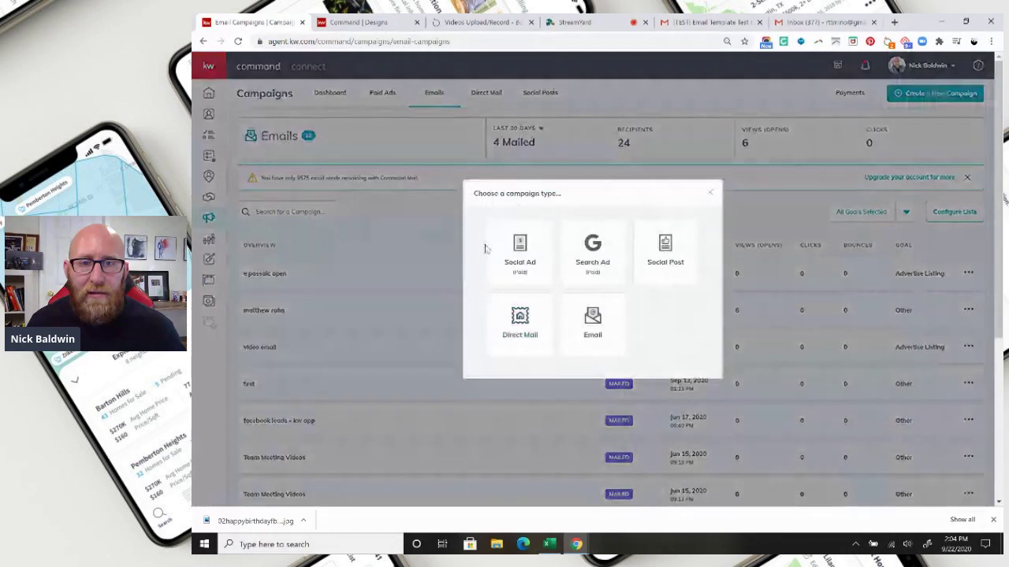
left_click(578, 325)
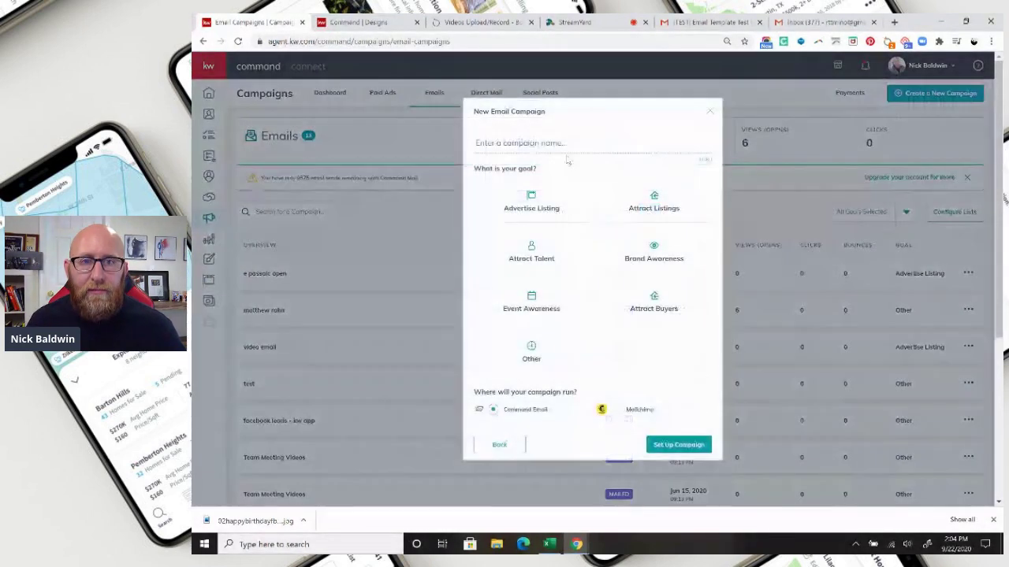
left_click(563, 142)
type("hoppy")
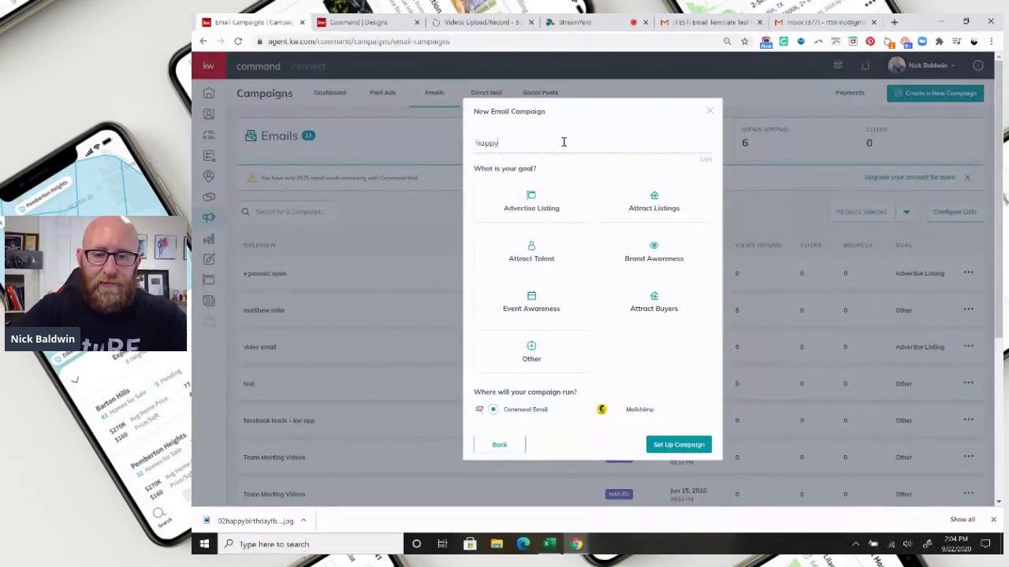
type(" birthday")
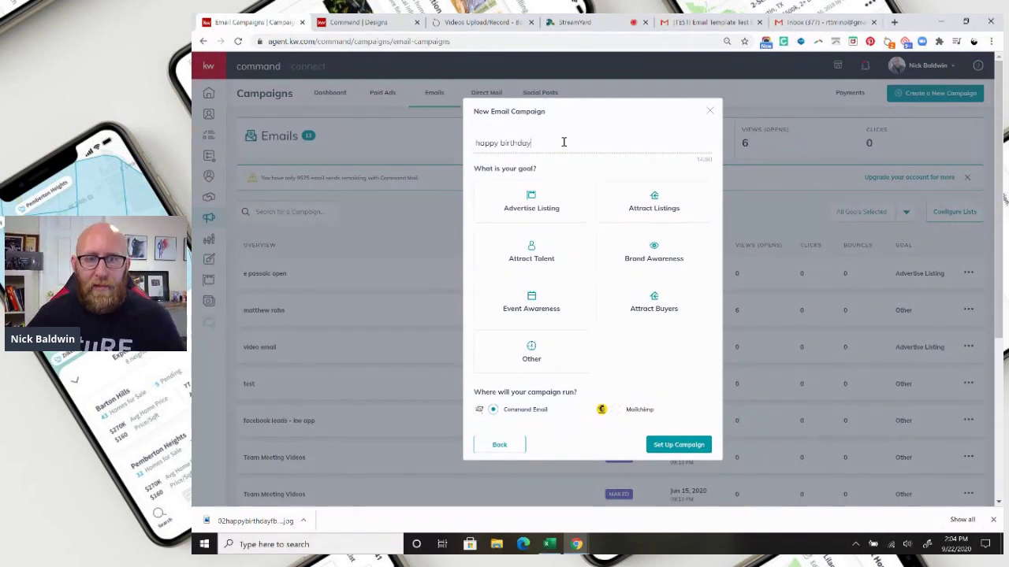
left_click(543, 355)
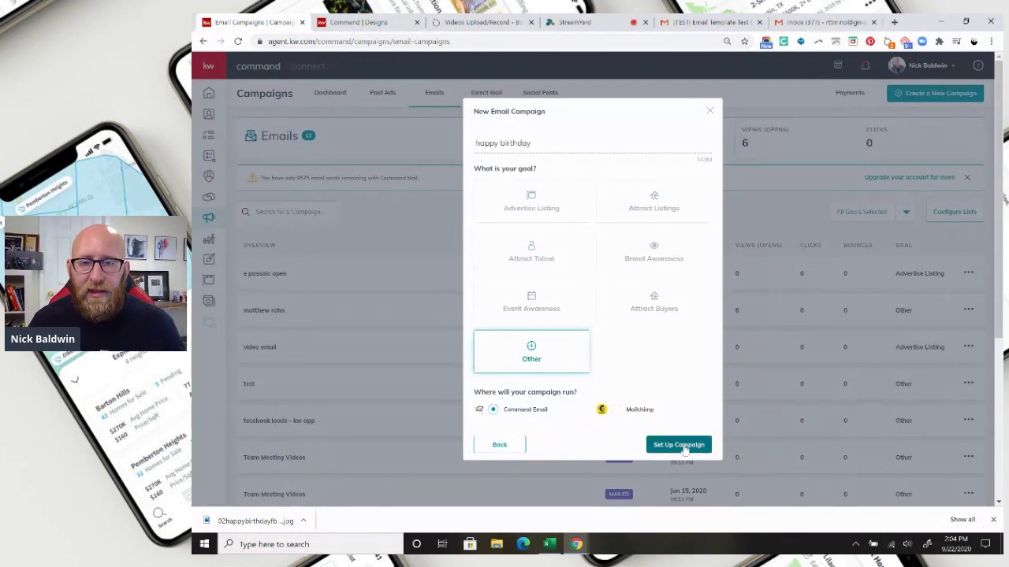
left_click(679, 445)
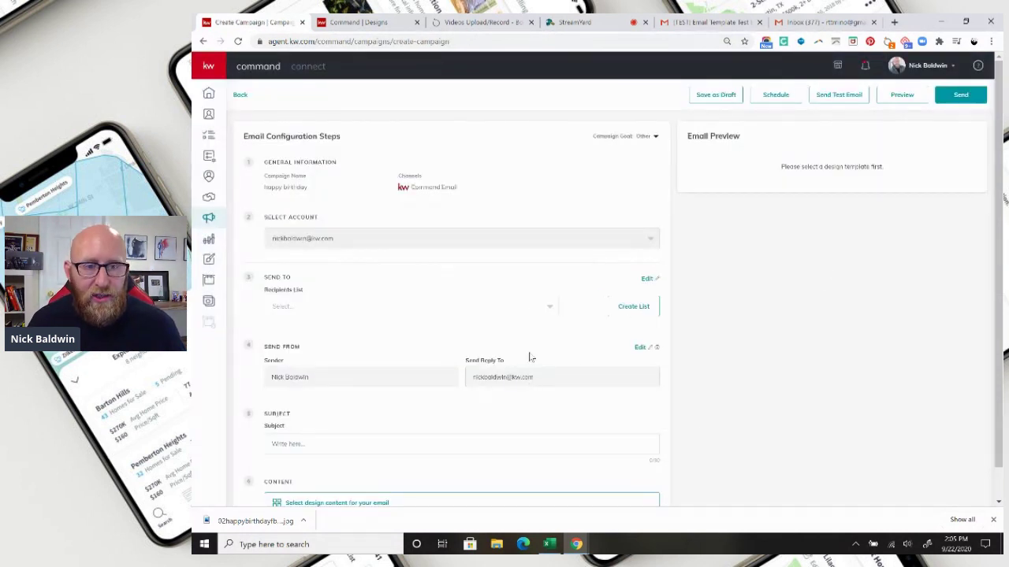
- Choose the Happy Birthday Custom template from My Templates as the campaign's email content
scroll(532, 361, "down", 1)
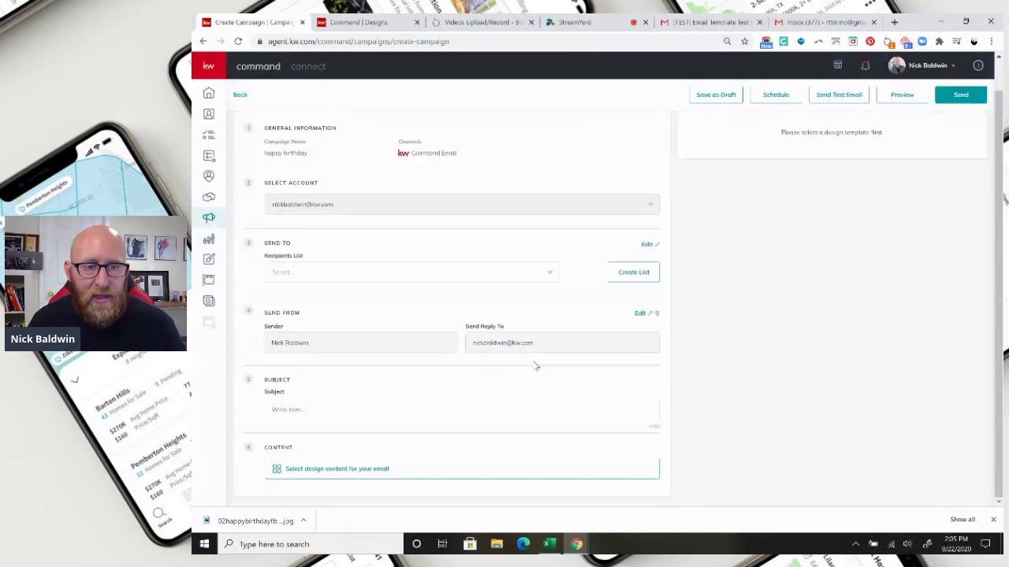
left_click(336, 470)
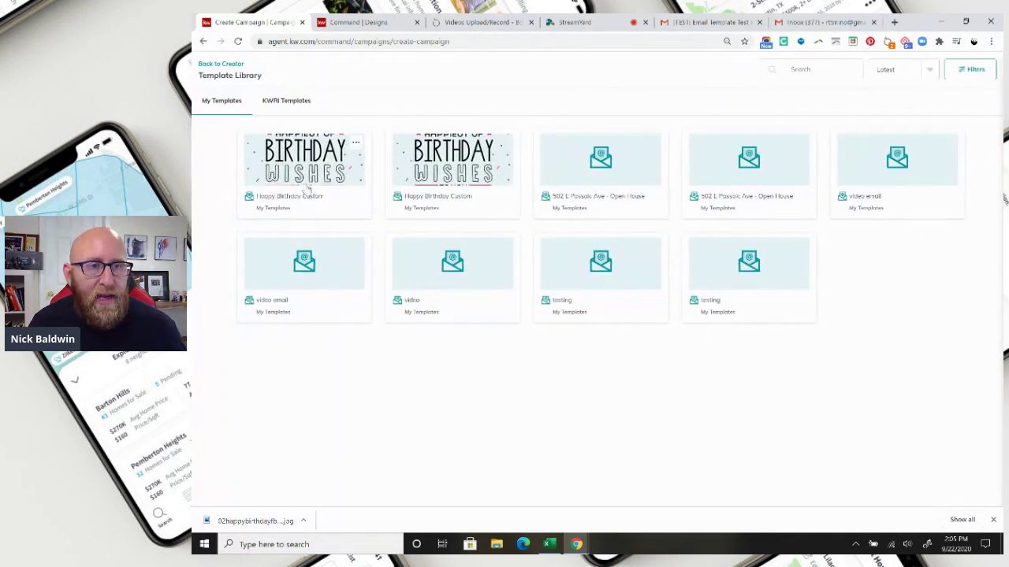
left_click(307, 189)
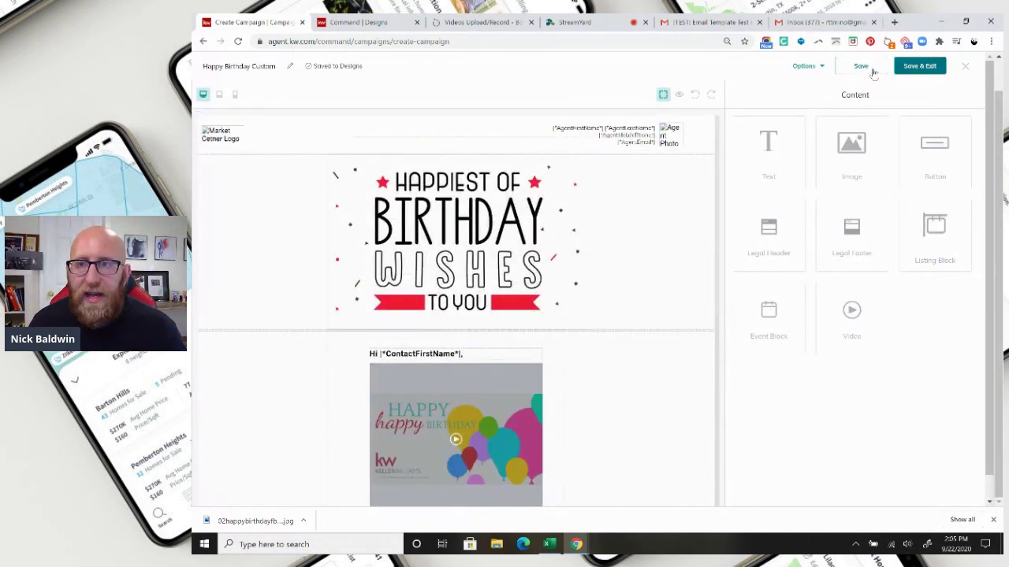
left_click(919, 66)
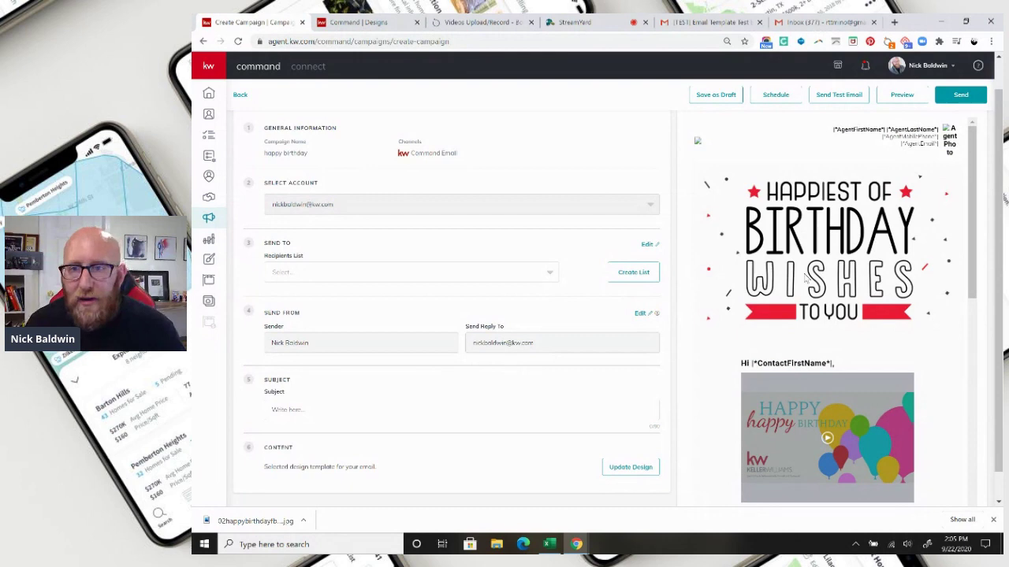
- Build a new recipient list holding only the birthday contact, named after them, and confirm it
scroll(805, 277, "down", 5)
scroll(823, 307, "up", 5)
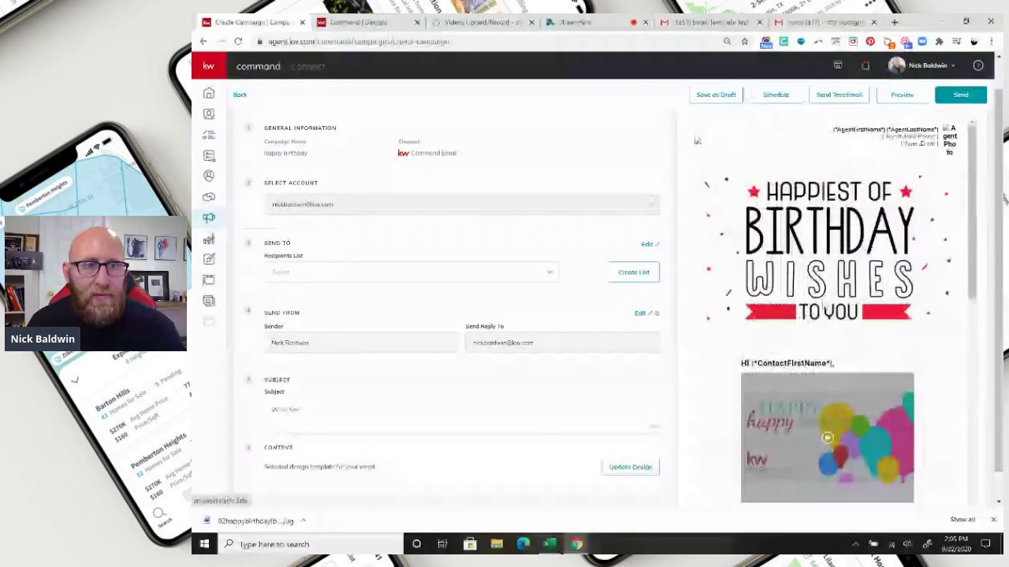
left_click(323, 272)
left_click(322, 273)
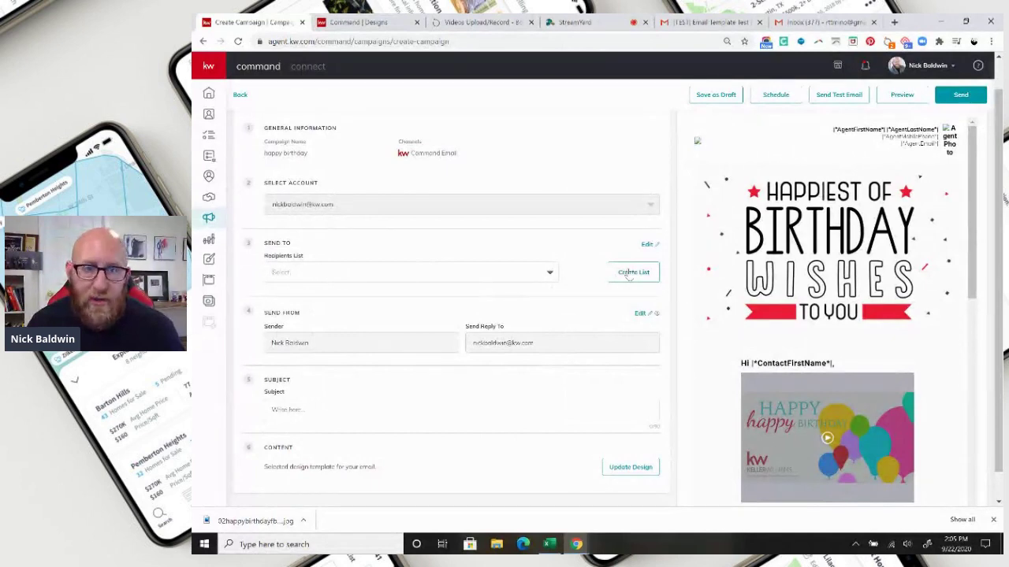
left_click(628, 273)
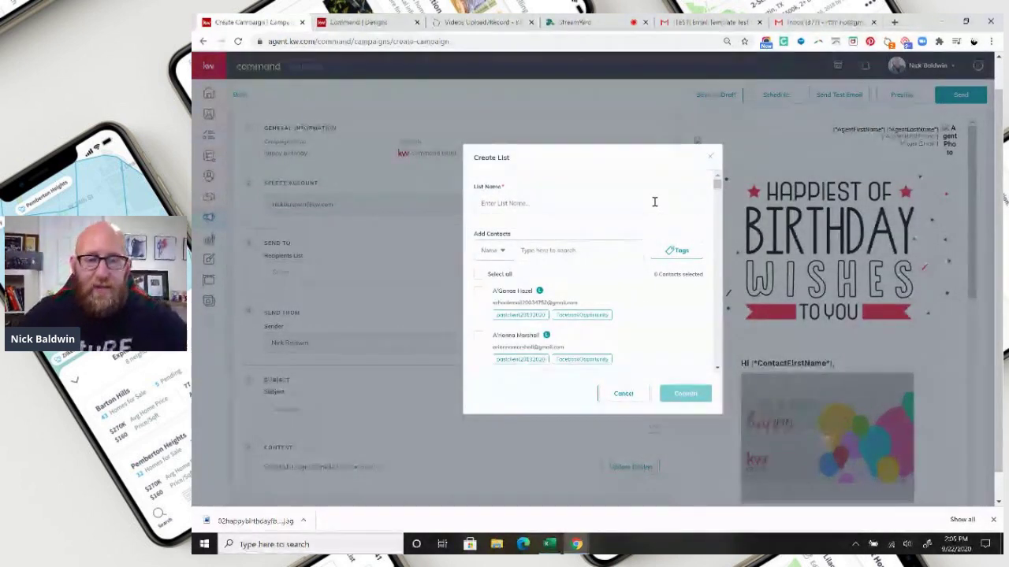
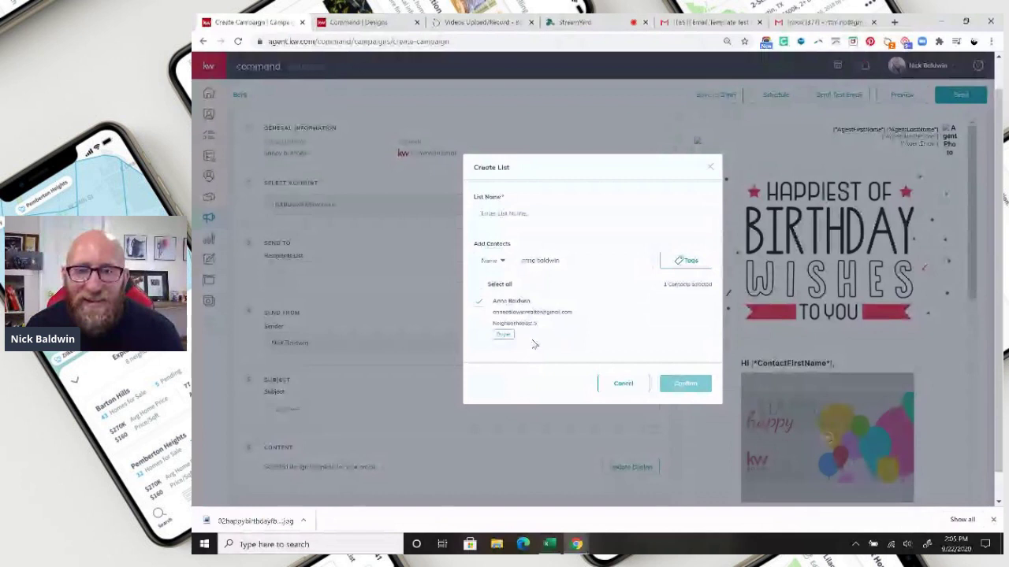
left_click(523, 207)
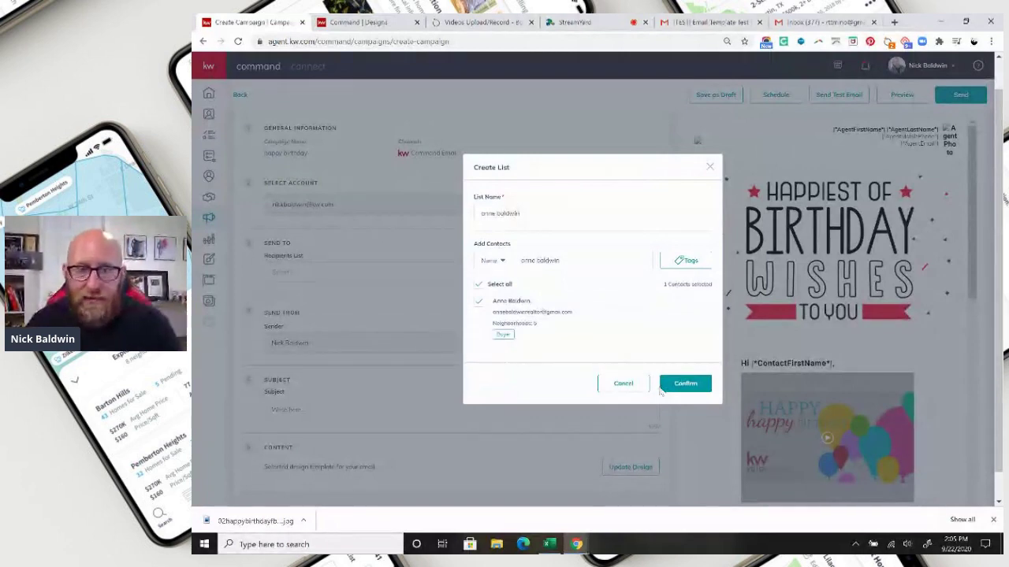
left_click(676, 384)
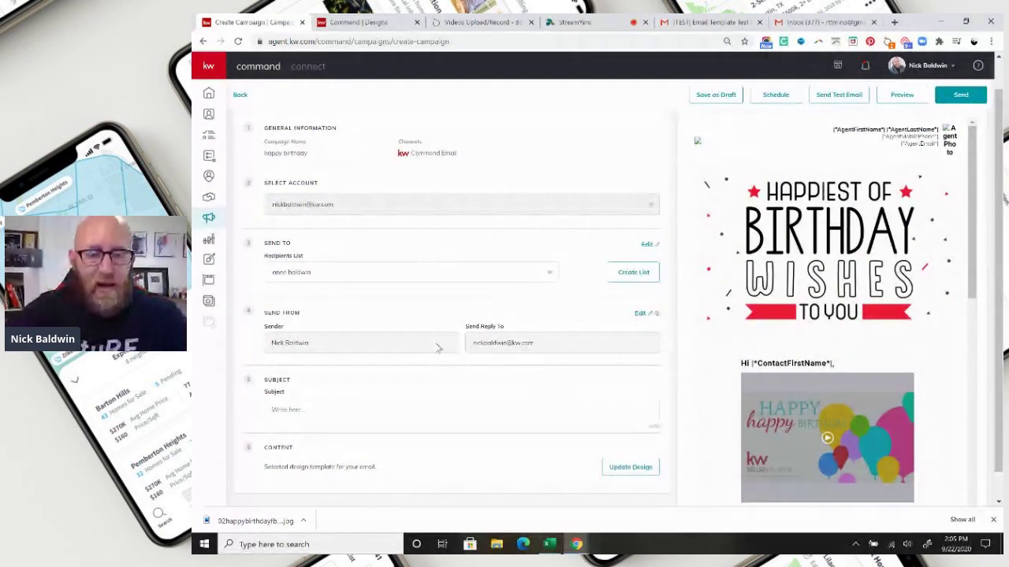
- Enter 'Happy Birthday Hunny :-)' in the Subject field
type("Ha")
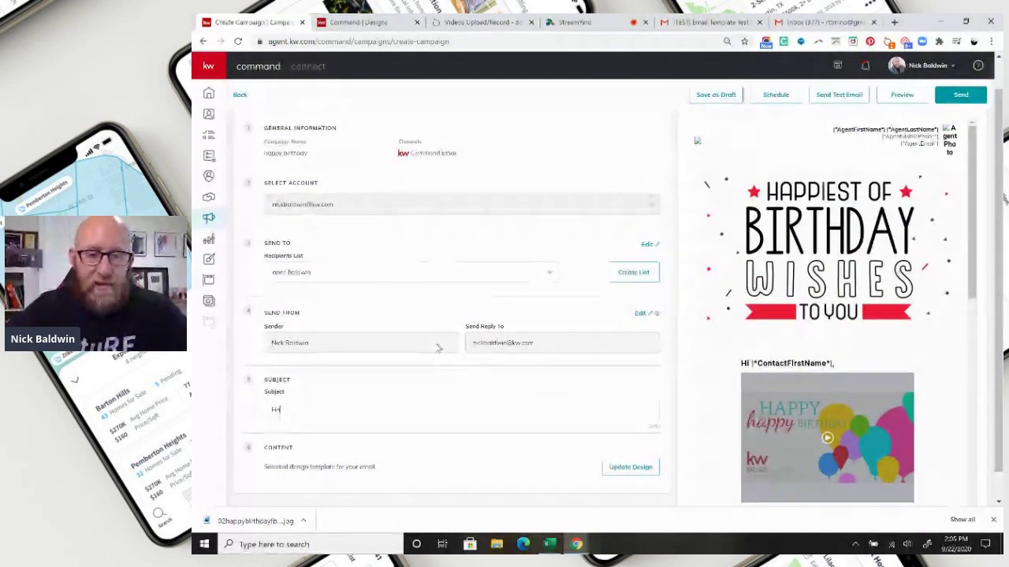
type("ppy Birthd")
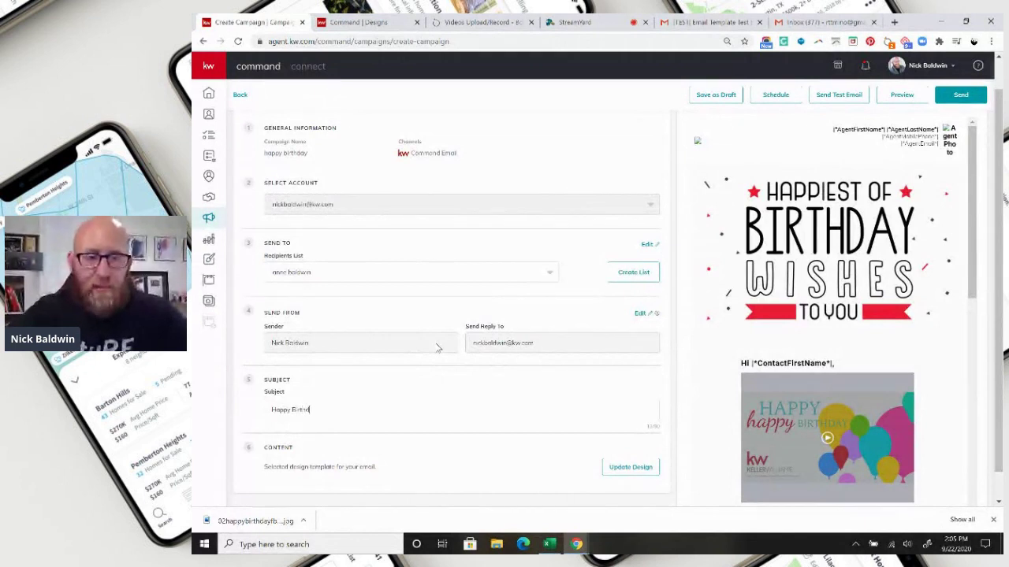
type("ay H")
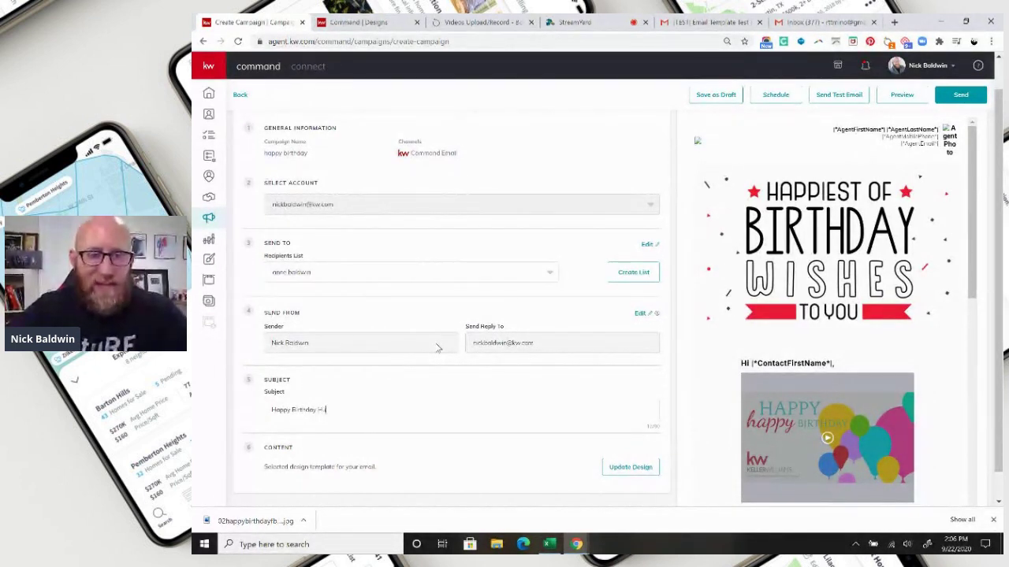
type("unny :-")
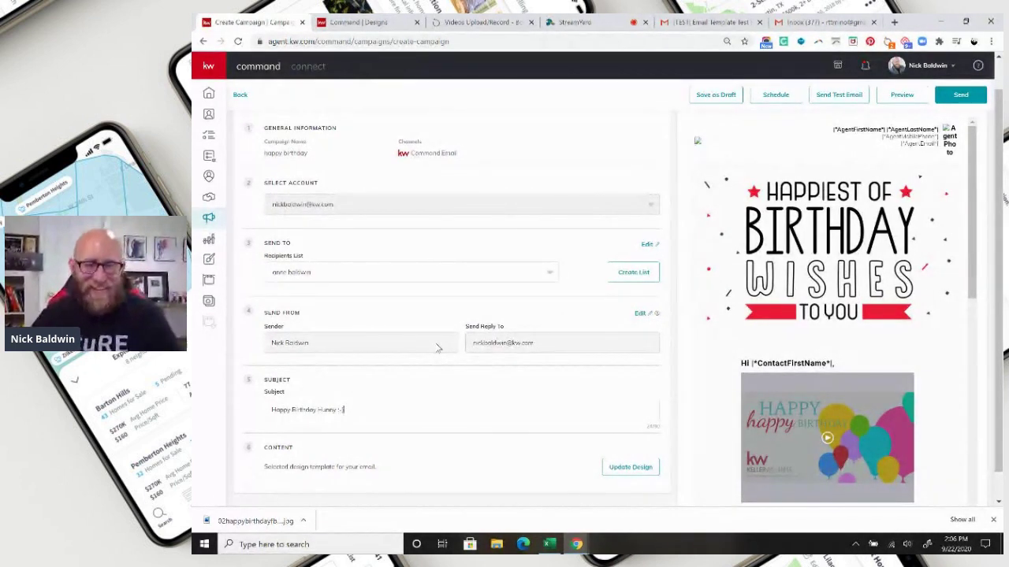
type(")")
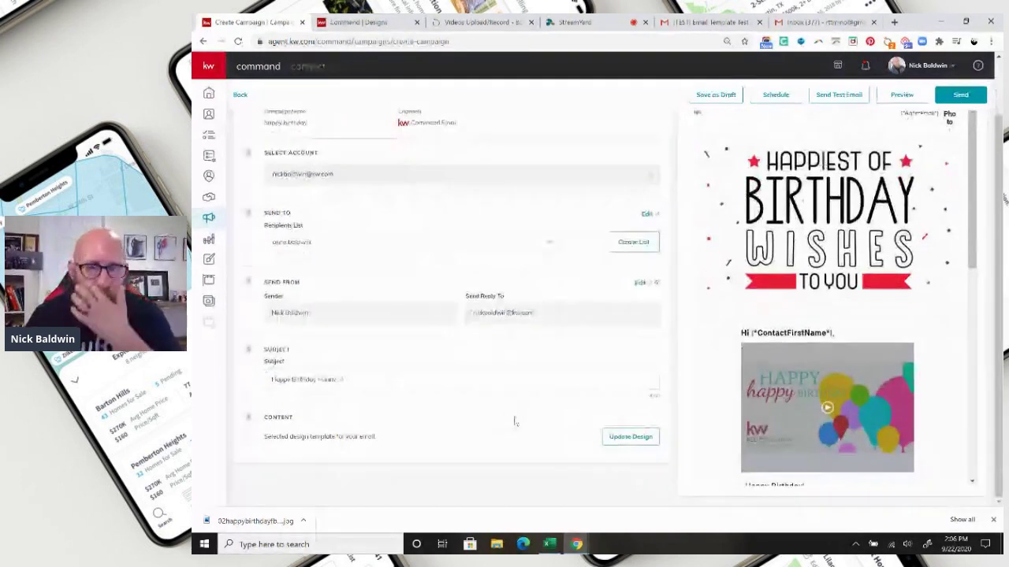
scroll(520, 418, "up", 2)
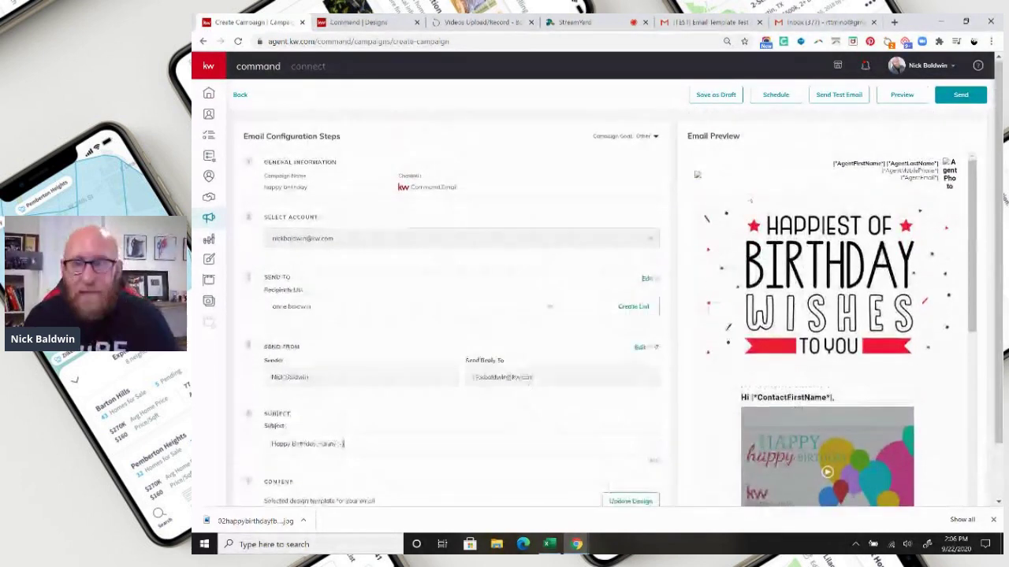
left_click(775, 96)
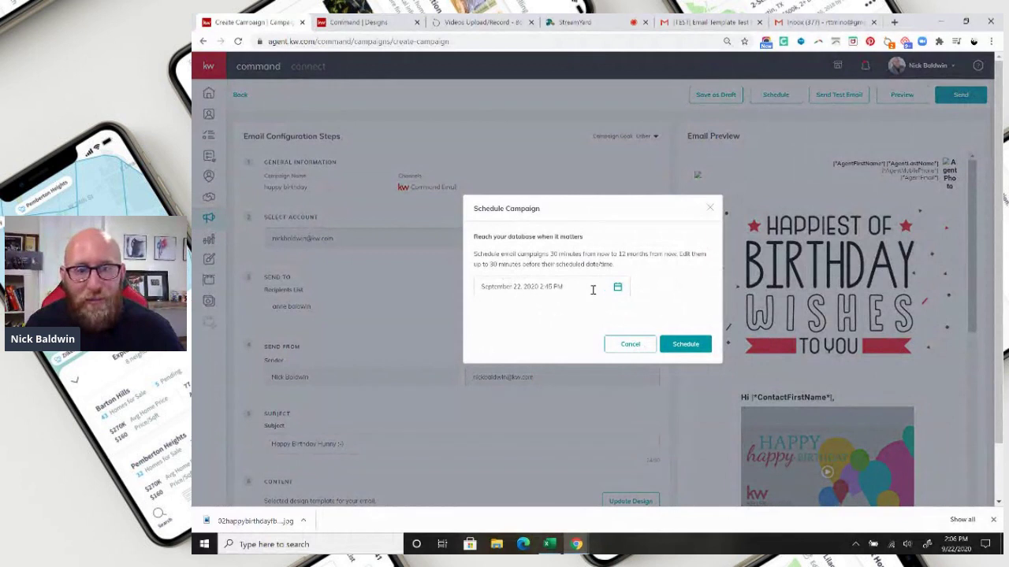
left_click(618, 289)
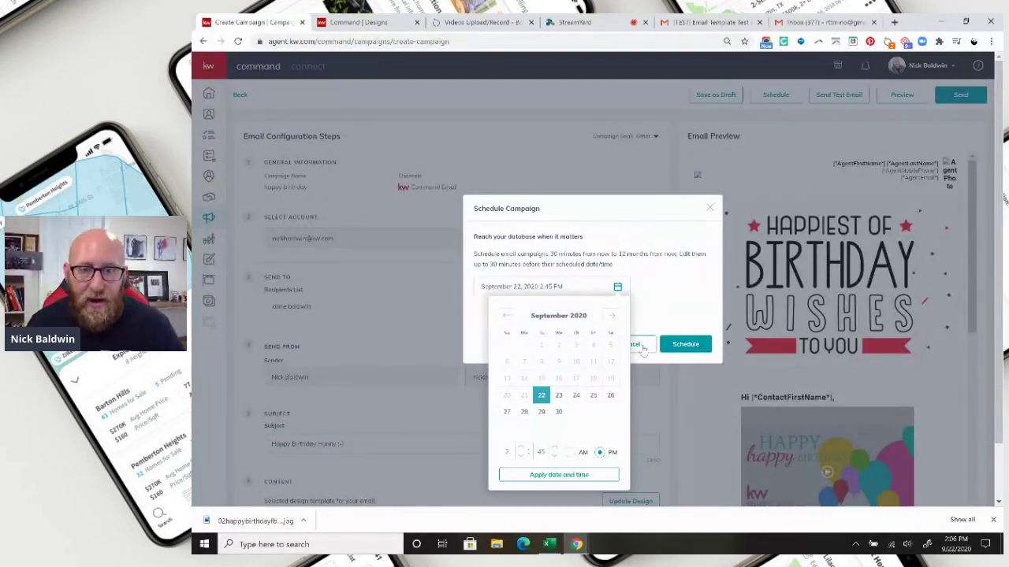
left_click(643, 349)
left_click(639, 344)
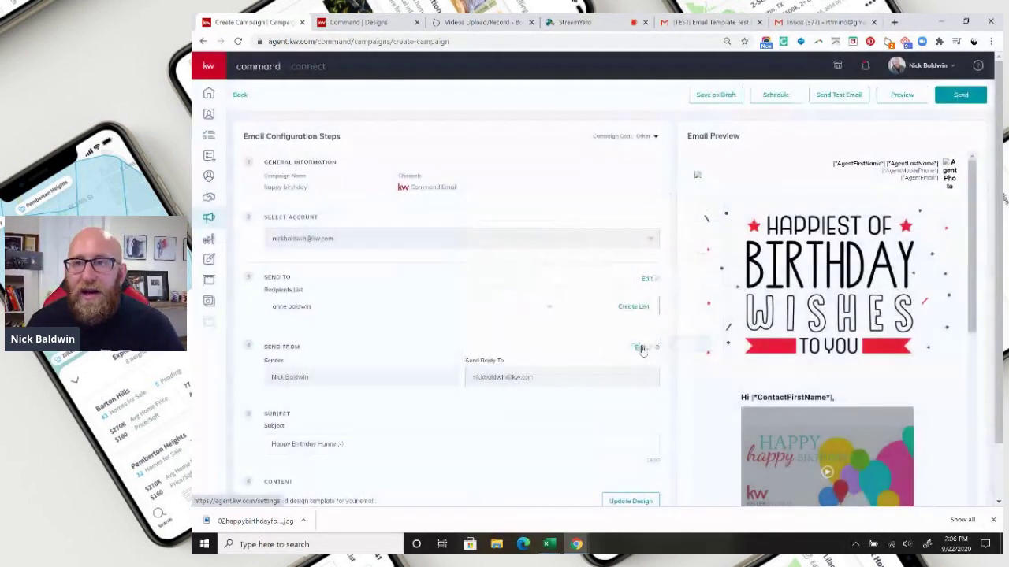
left_click(902, 94)
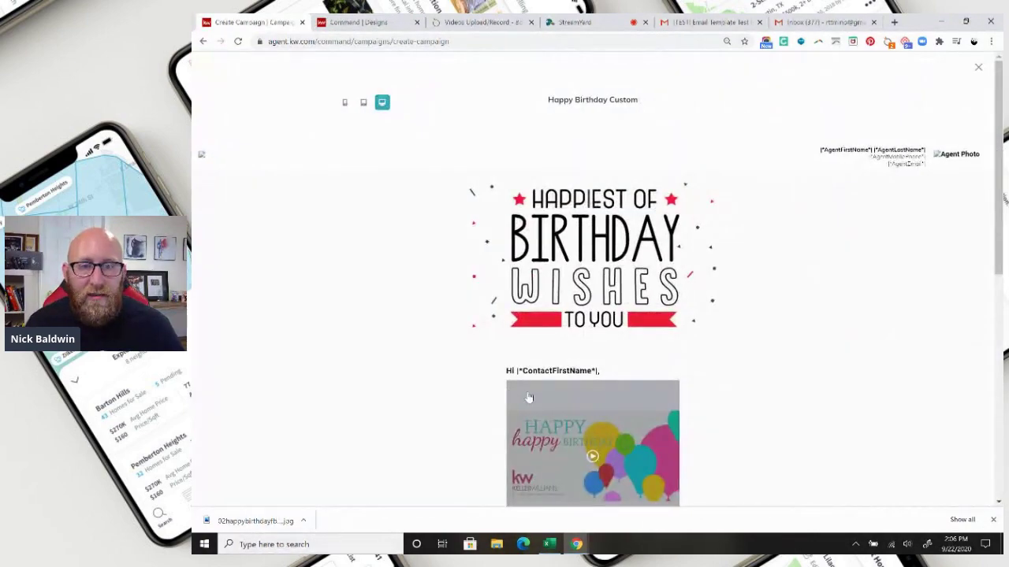
scroll(529, 397, "down", 3)
scroll(565, 385, "up", 3)
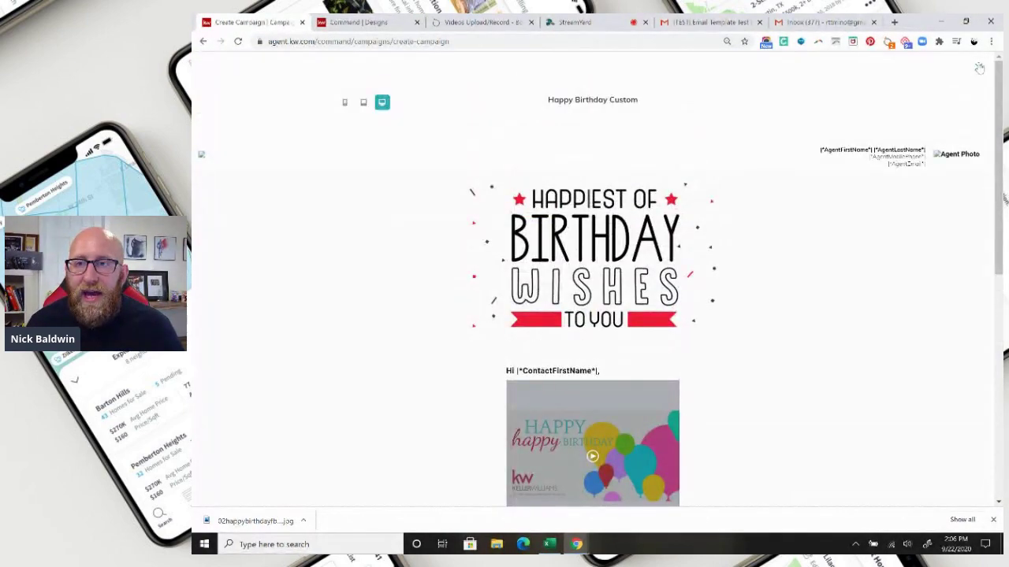
left_click(979, 69)
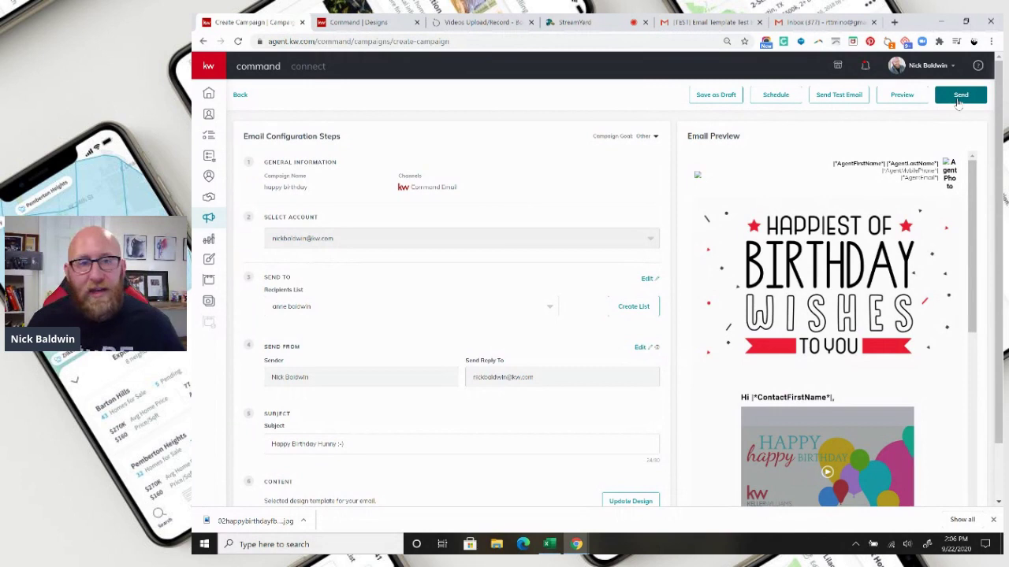